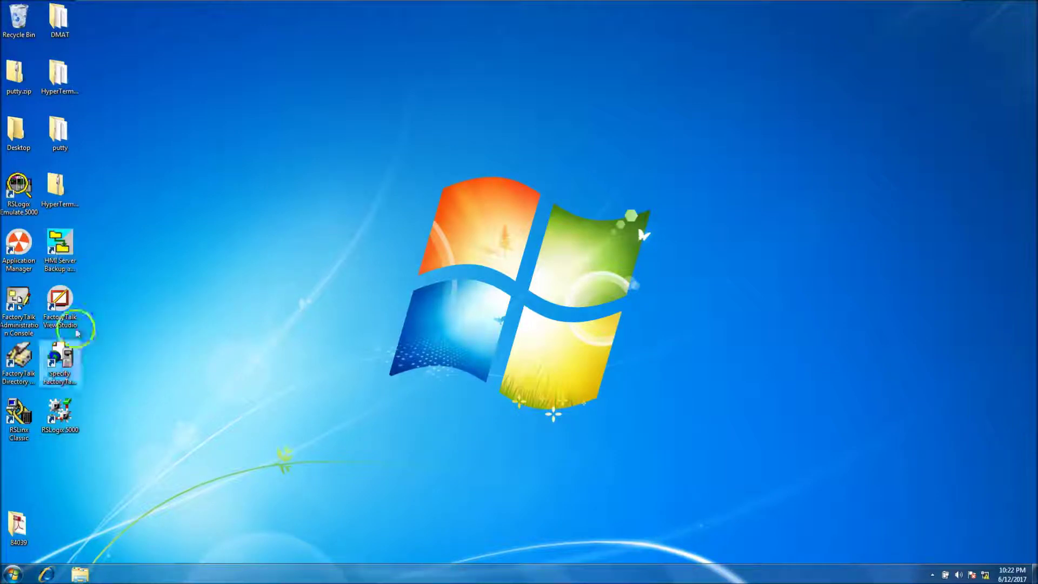
Start RSLogix 5000 and RSLogix Emulate 5000, then open the InstantFizz_Controller project.
{"action": "double_click", "coordinate": [69, 426]}
{"action": "left_click", "coordinate": [270, 353]}
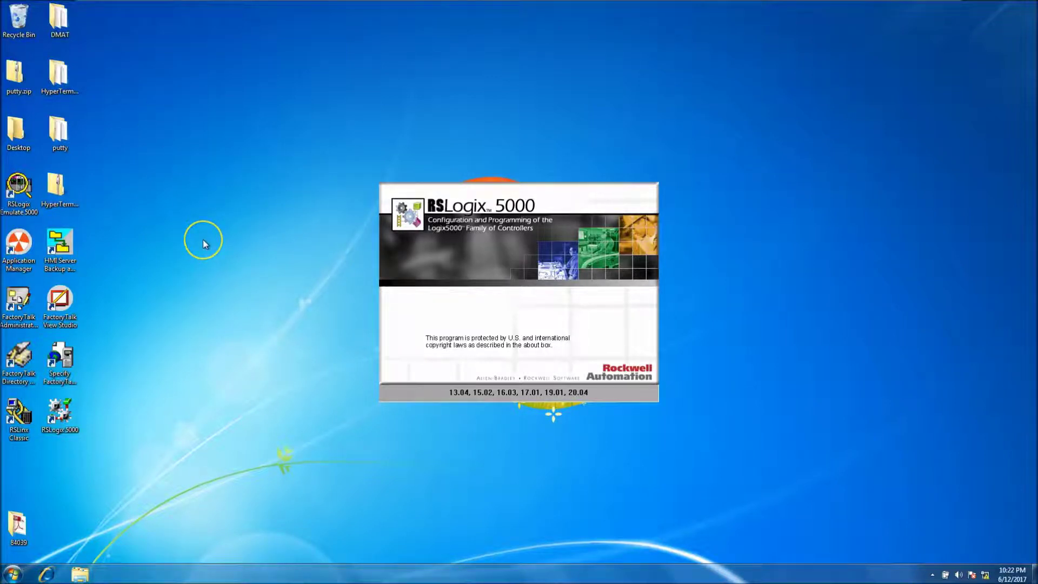
{"action": "left_click", "coordinate": [20, 197]}
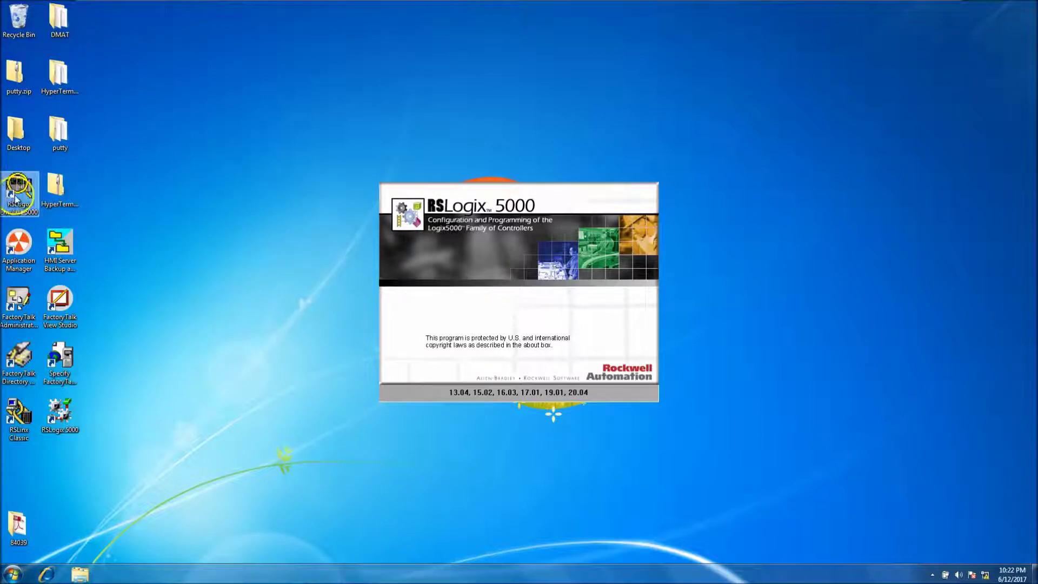
{"action": "double_click", "coordinate": [29, 209]}
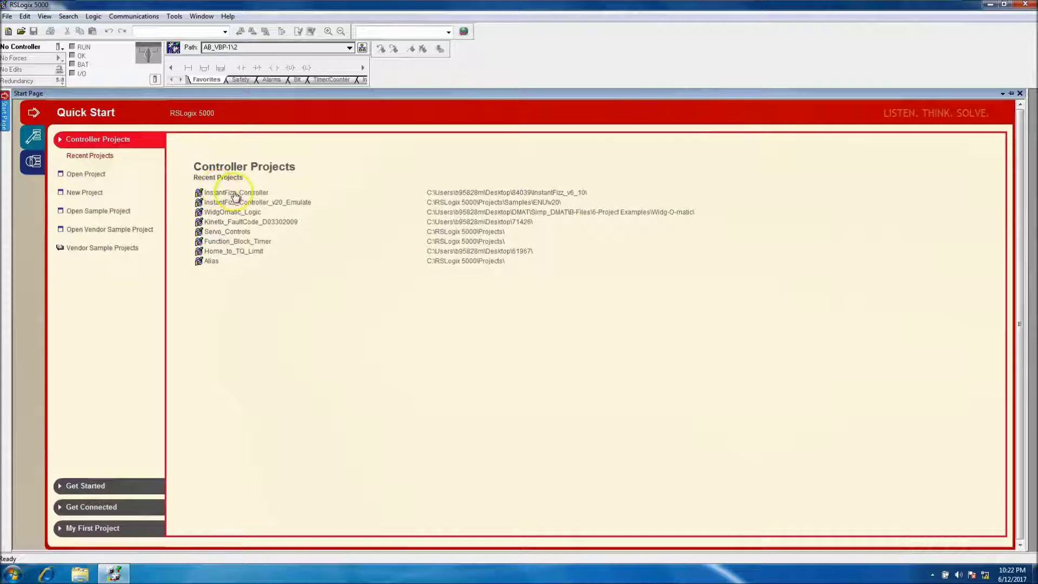
{"action": "left_click", "coordinate": [208, 193]}
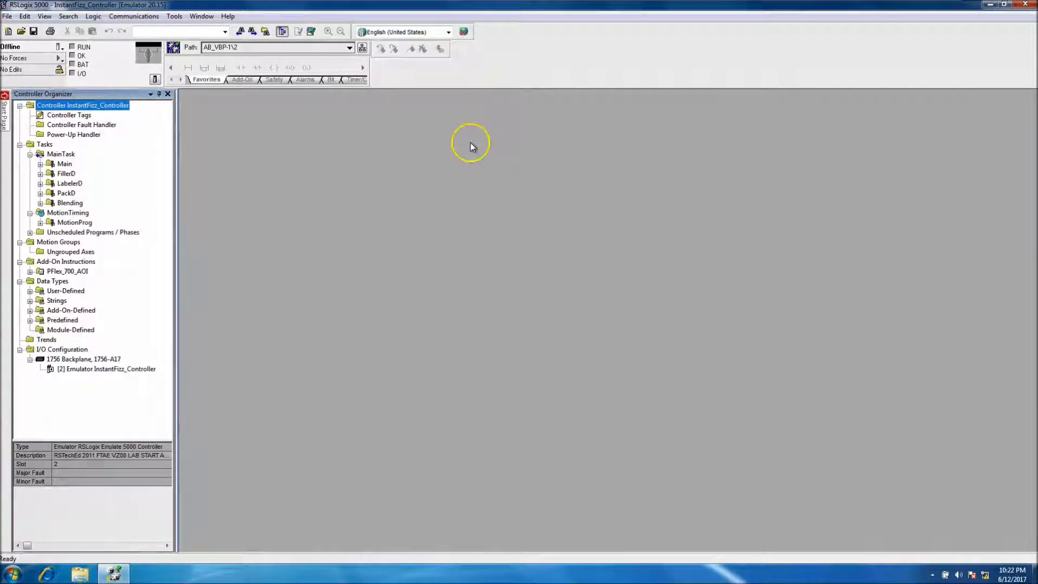
Run the RSLogix Emulate 5000 chassis monitor in the background and return to RSLogix 5000.
{"action": "left_click", "coordinate": [991, 5]}
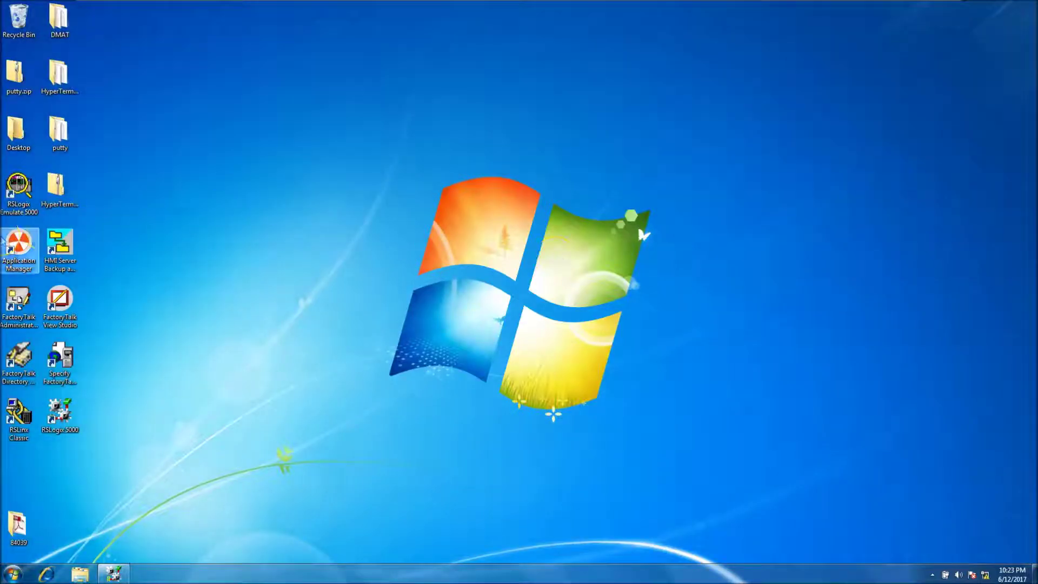
{"action": "double_click", "coordinate": [19, 184]}
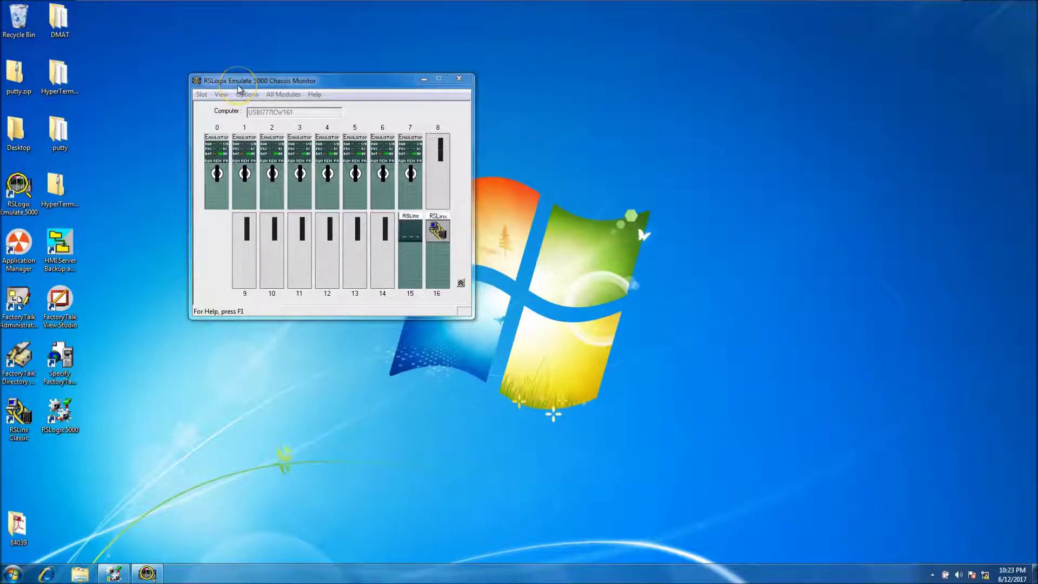
{"action": "left_click", "coordinate": [421, 81]}
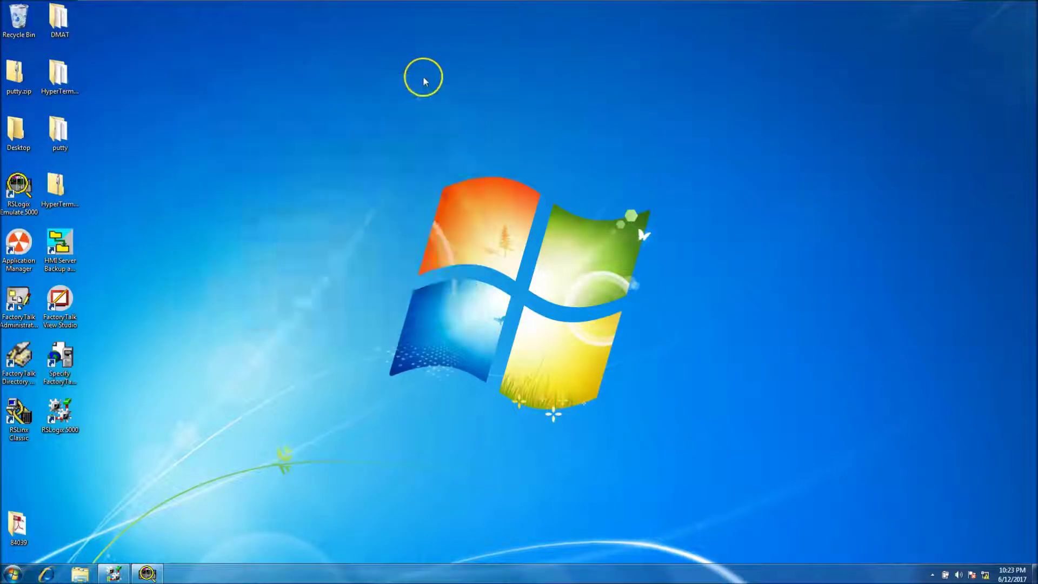
{"action": "left_click", "coordinate": [123, 576]}
Through Who Active, download InstantFizz_Controller to the slot 02 Emulator R20.15 controller.
{"action": "left_click", "coordinate": [121, 16]}
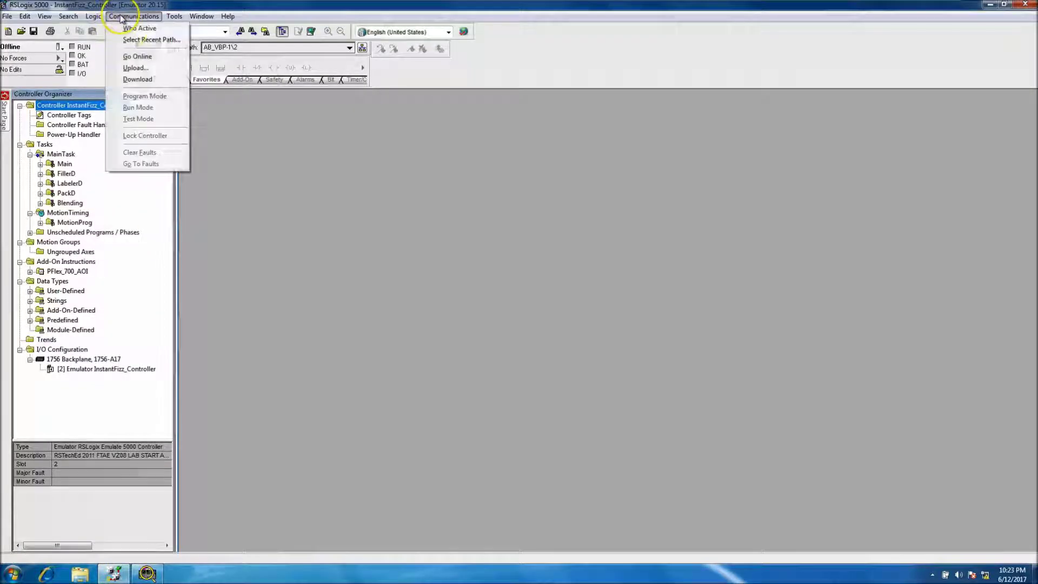
{"action": "left_click", "coordinate": [136, 28]}
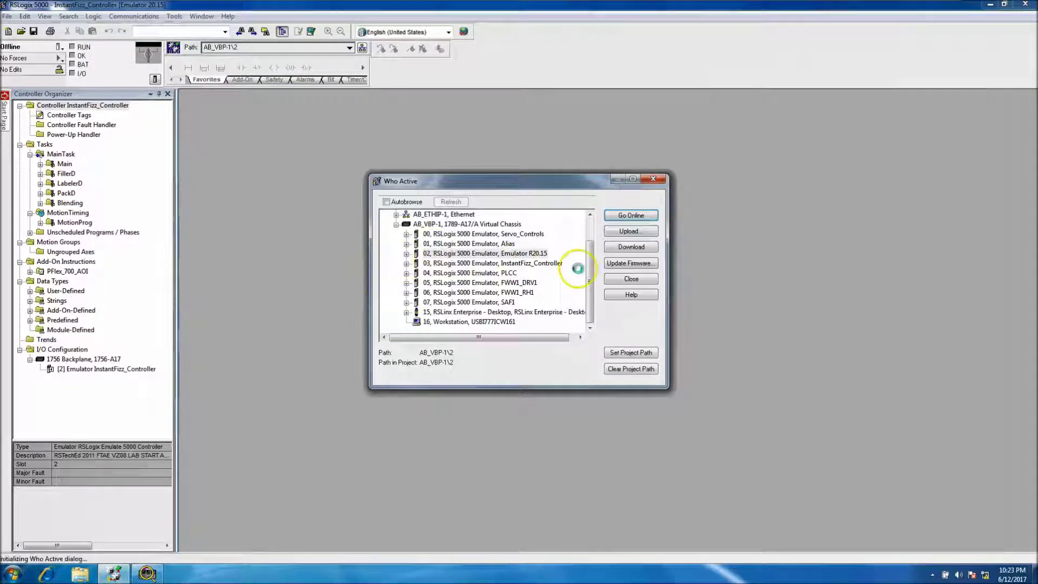
{"action": "left_click", "coordinate": [631, 247]}
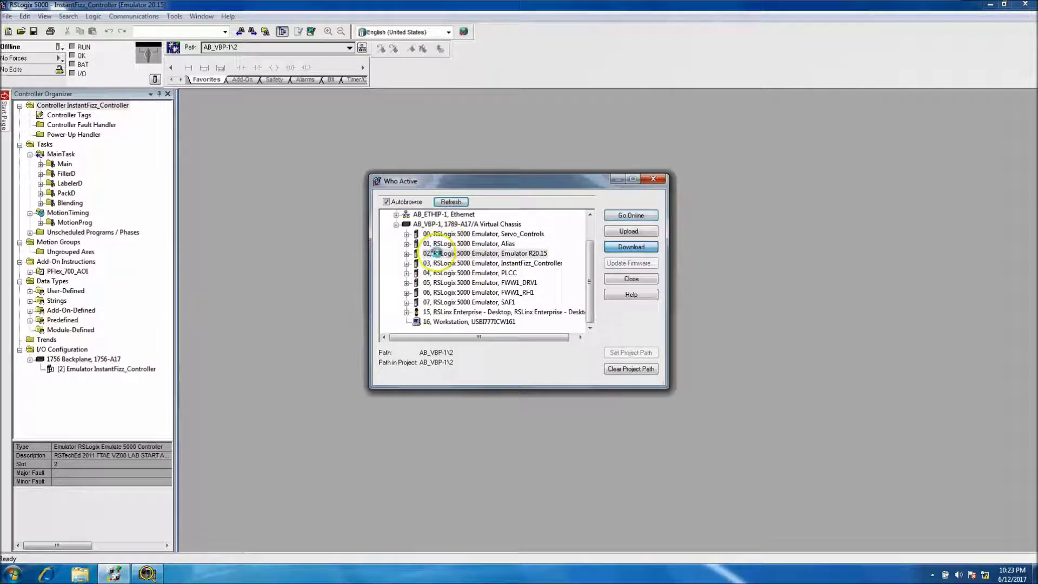
{"action": "left_click", "coordinate": [436, 253]}
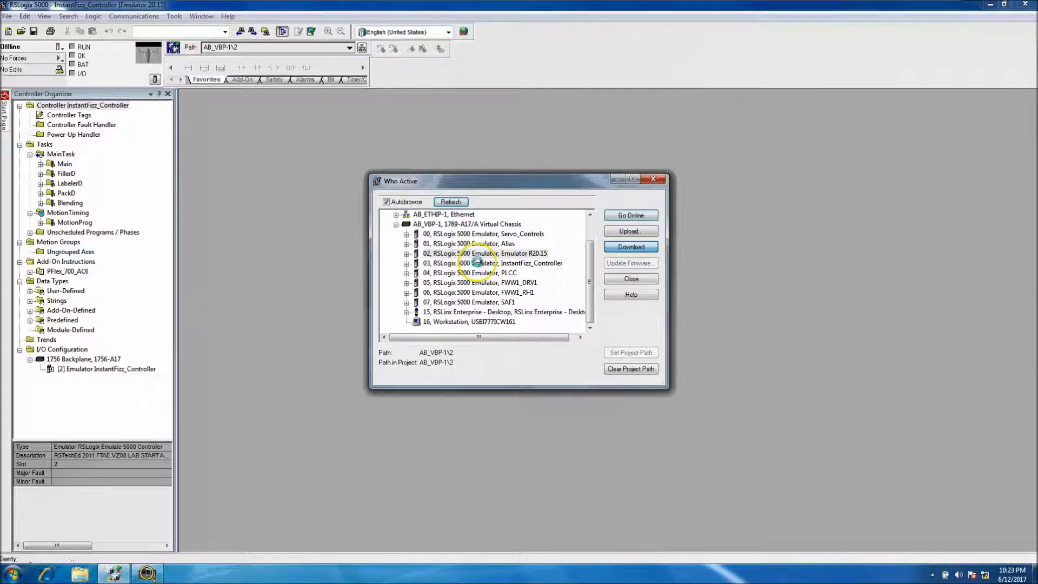
{"action": "left_click", "coordinate": [477, 255]}
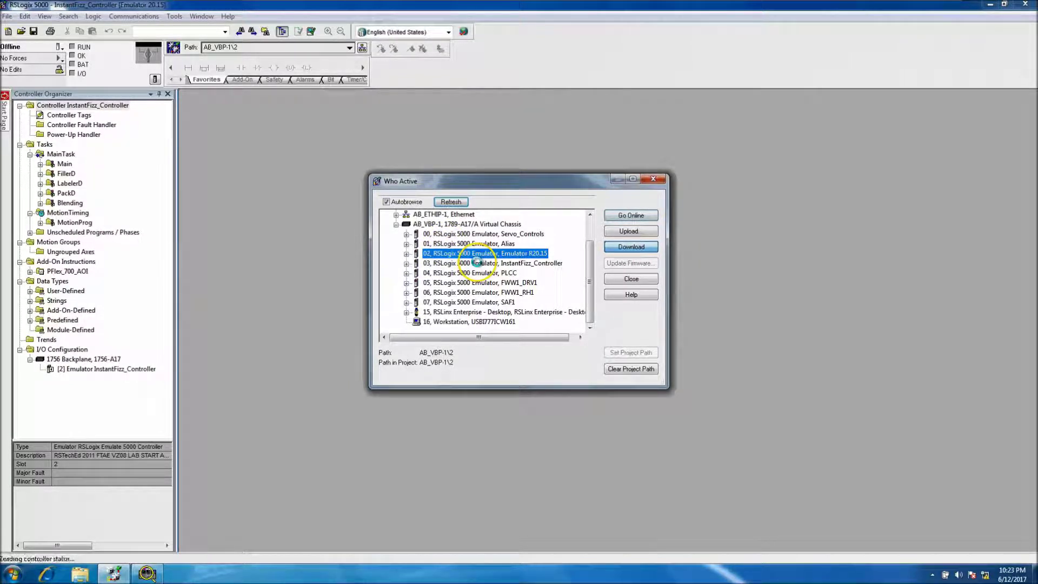
{"action": "key", "text": "Return"}
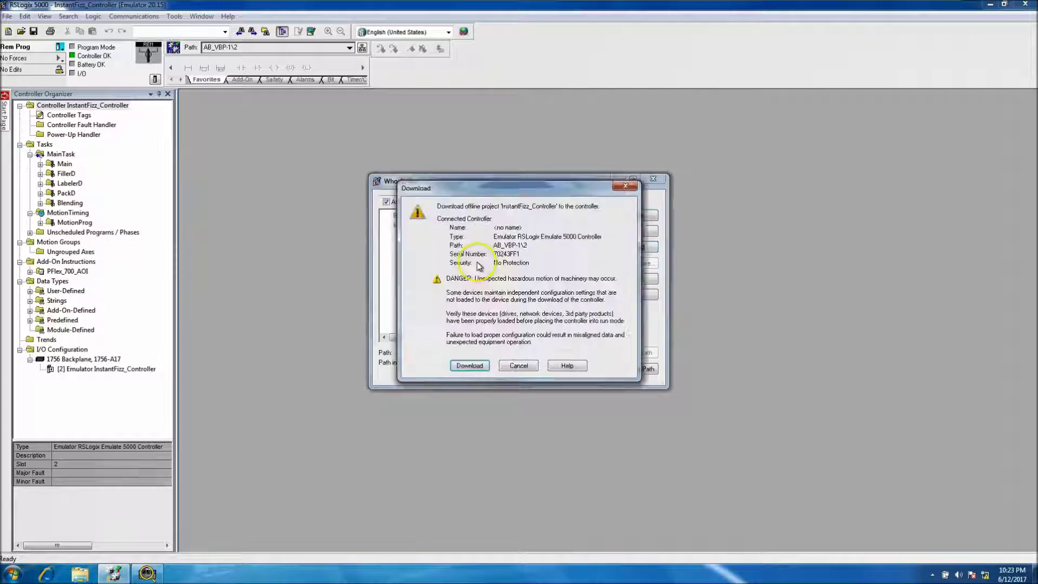
{"action": "left_click", "coordinate": [469, 366]}
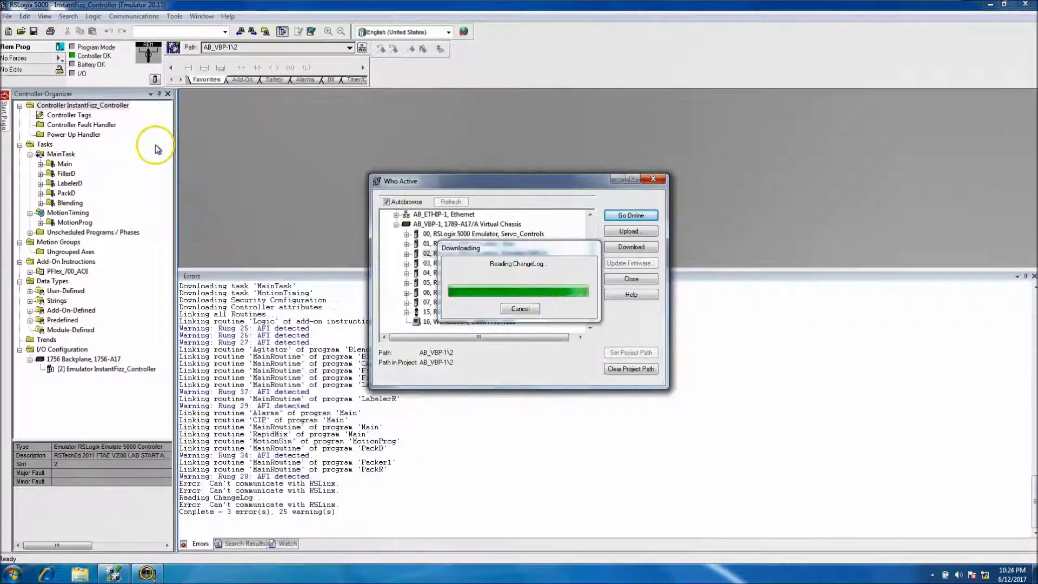
Dismiss the communication error, close Who Active, and resize the Errors pane.
{"action": "left_click", "coordinate": [495, 322]}
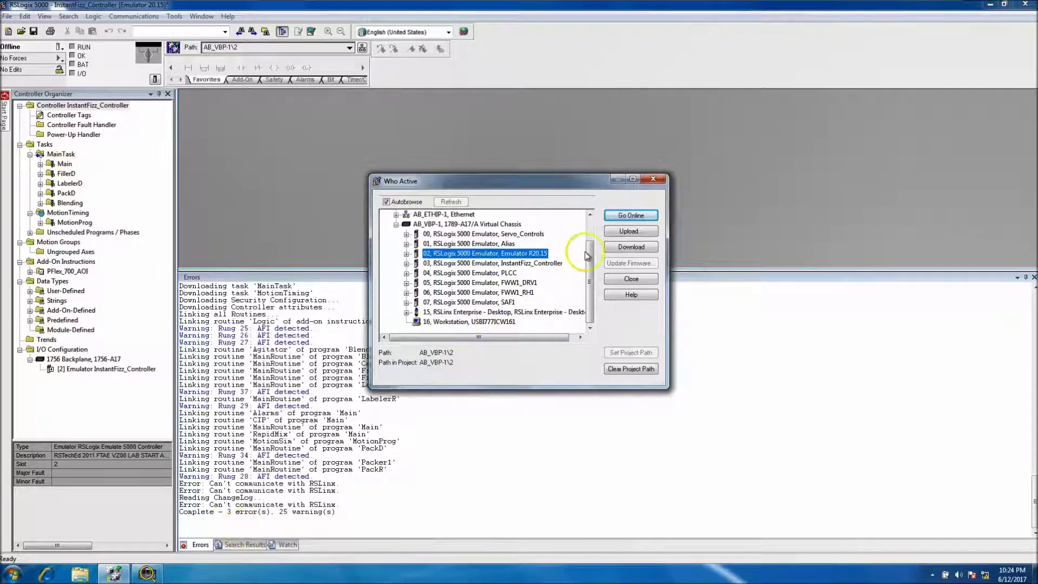
{"action": "left_click", "coordinate": [653, 179]}
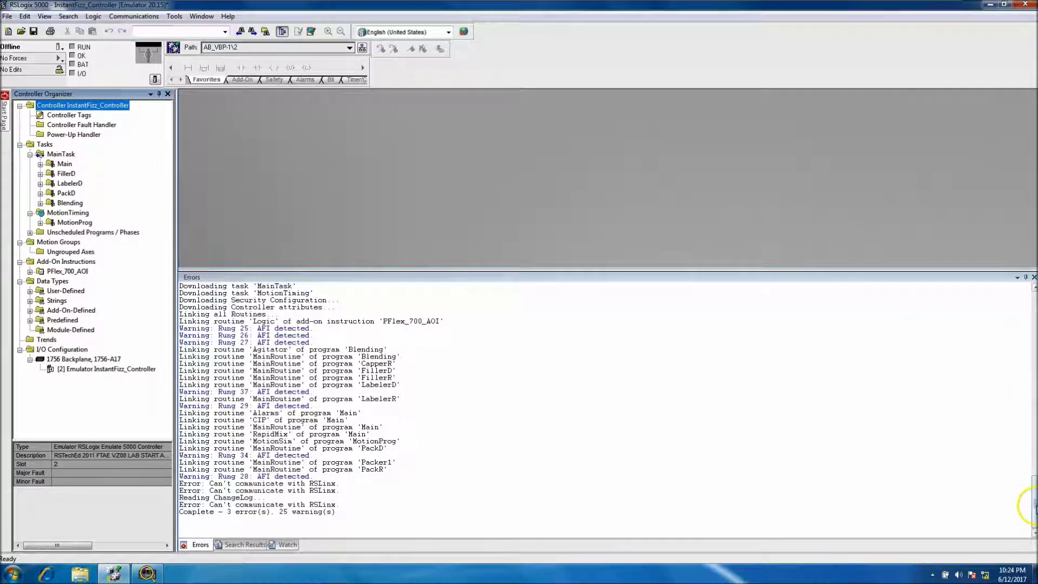
{"action": "left_click_drag", "start_coordinate": [1032, 506], "coordinate": [974, 305]}
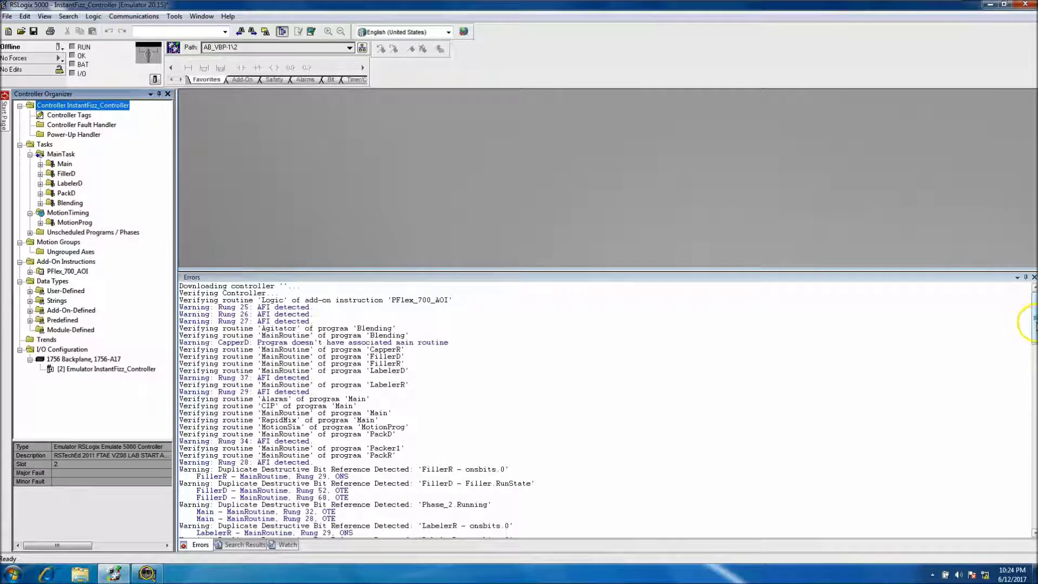
{"action": "left_click_drag", "start_coordinate": [1032, 323], "coordinate": [1033, 508]}
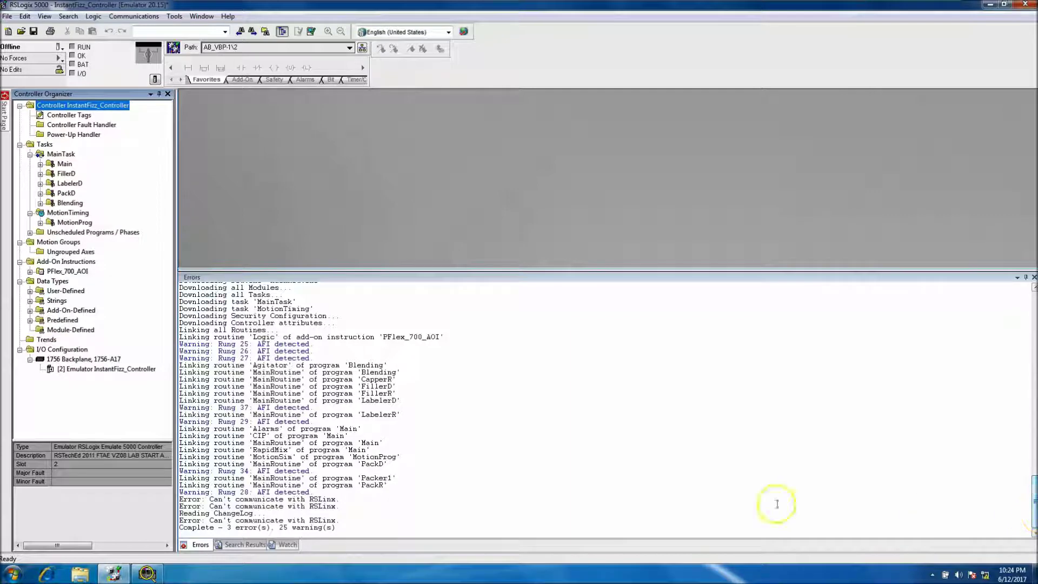
Verify the controller project to 0 errors and close the error log.
{"action": "left_click", "coordinate": [285, 501]}
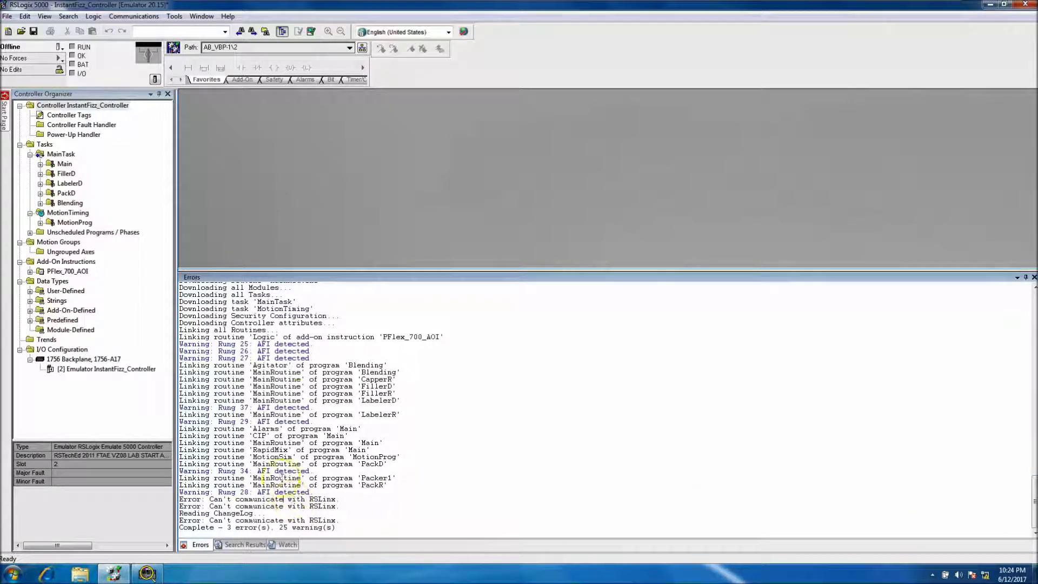
{"action": "left_click", "coordinate": [312, 32]}
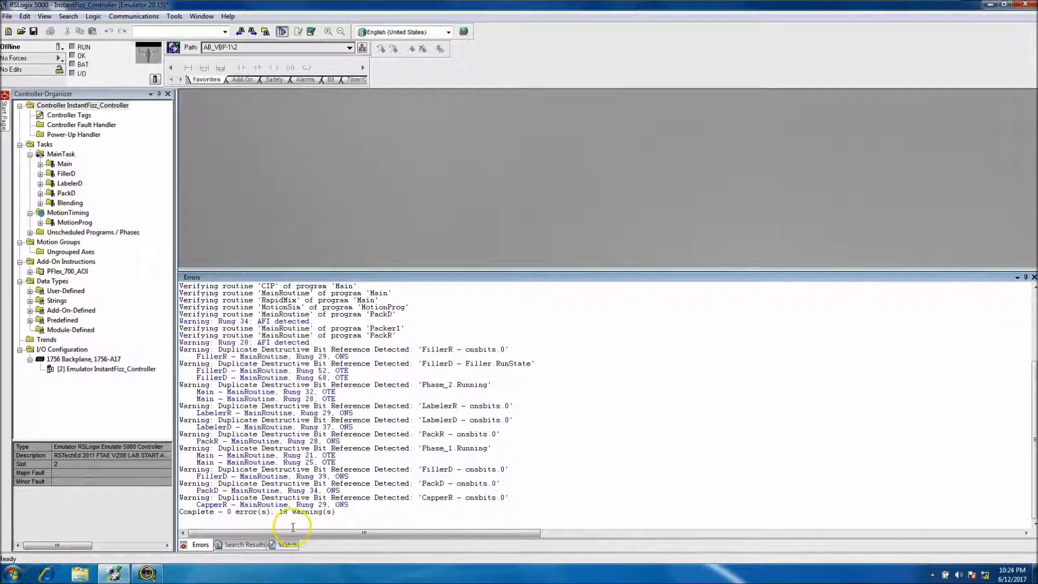
{"action": "left_click", "coordinate": [1033, 277]}
{"action": "left_click", "coordinate": [134, 16]}
In Who Active, re-enable autobrowse and select the slot 02 emulator on AB_VBP-1.
{"action": "left_click", "coordinate": [132, 26]}
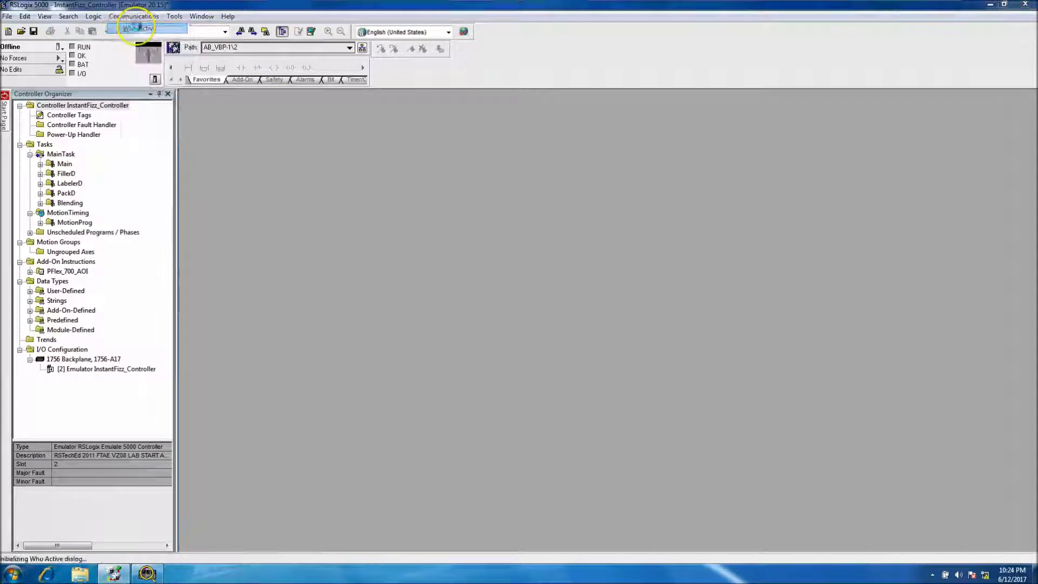
{"action": "left_click", "coordinate": [498, 302]}
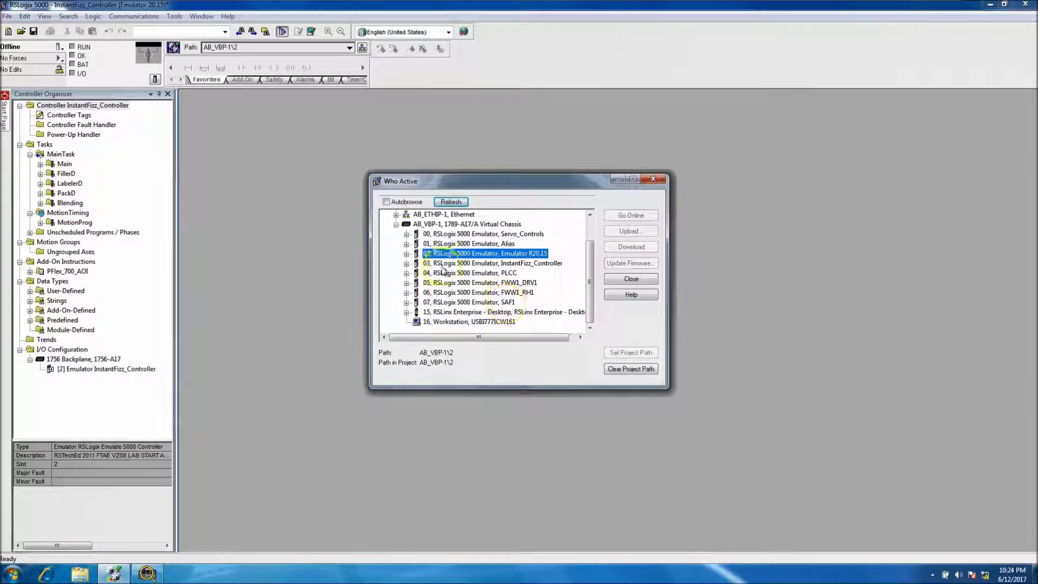
{"action": "left_click", "coordinate": [386, 202]}
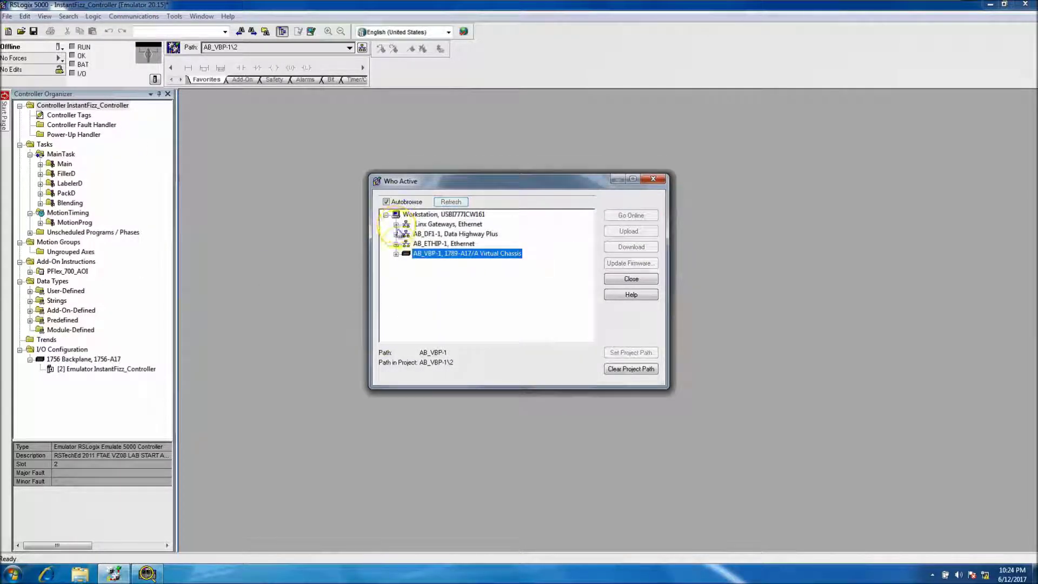
{"action": "left_click", "coordinate": [396, 253]}
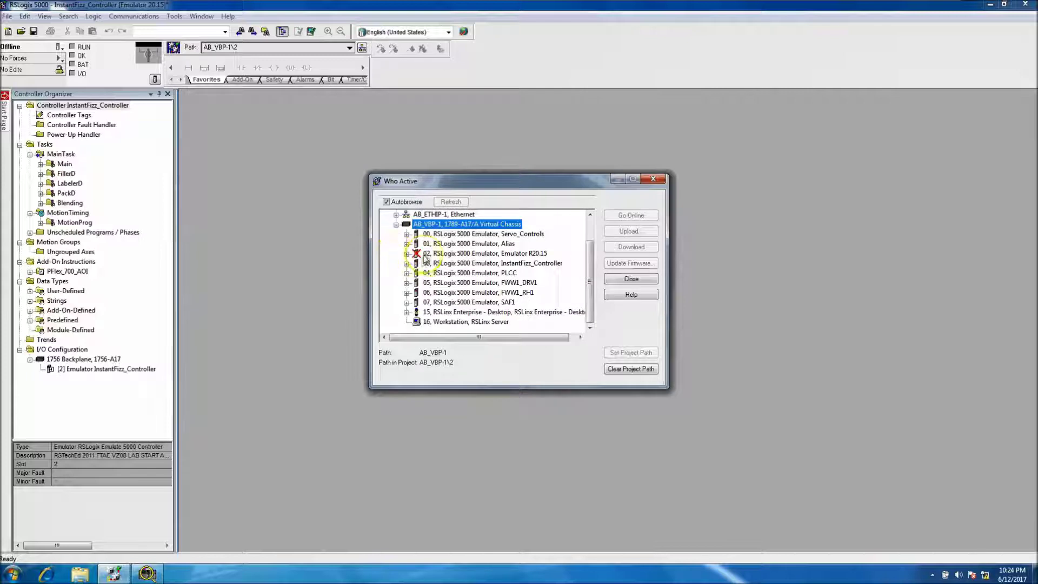
{"action": "left_click", "coordinate": [435, 254]}
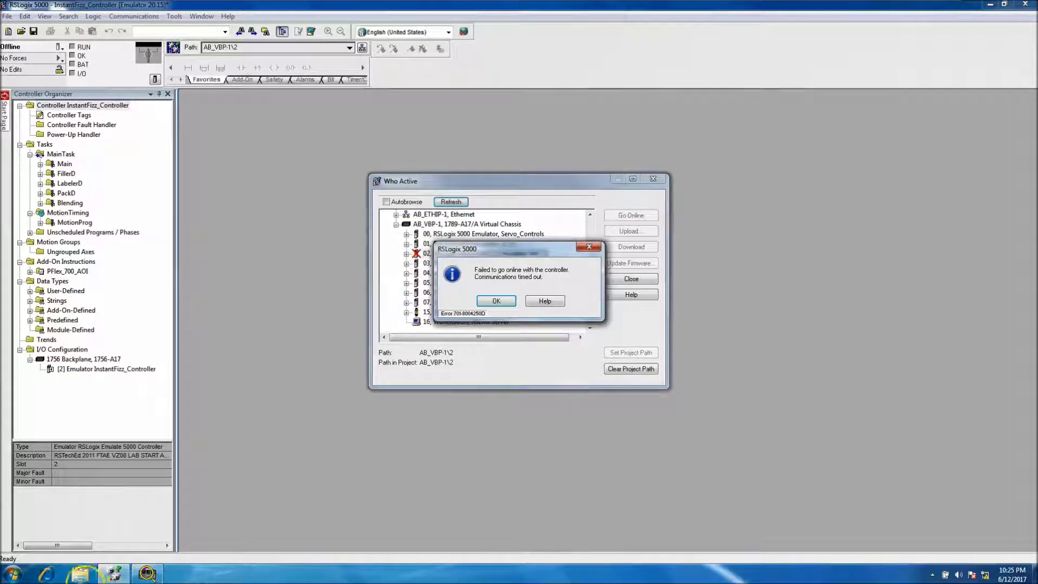
Remove the faulted emulator controller from chassis slot 2 in the Chassis Monitor.
{"action": "left_click", "coordinate": [147, 573]}
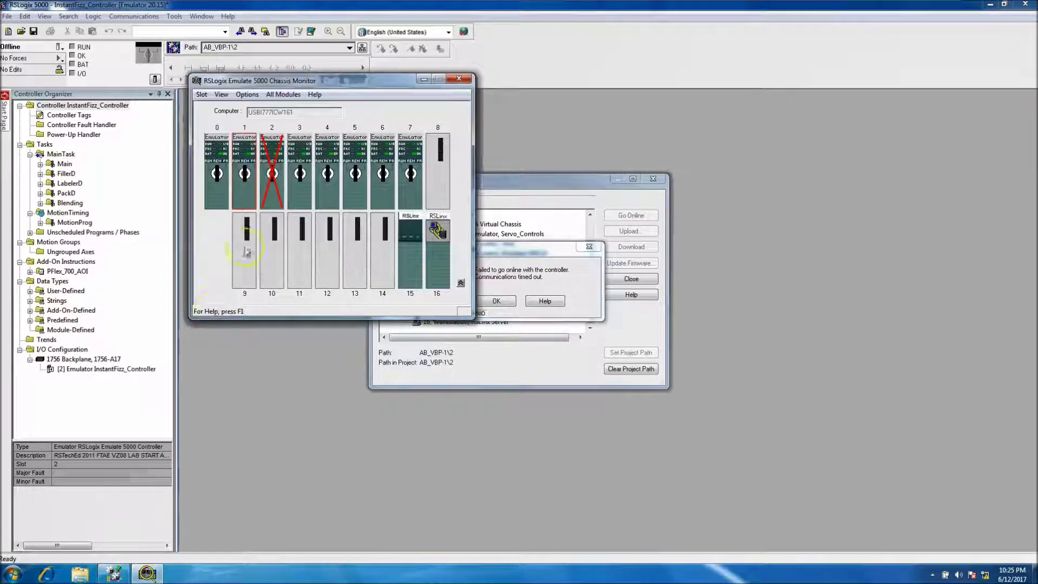
{"action": "right_click", "coordinate": [271, 187]}
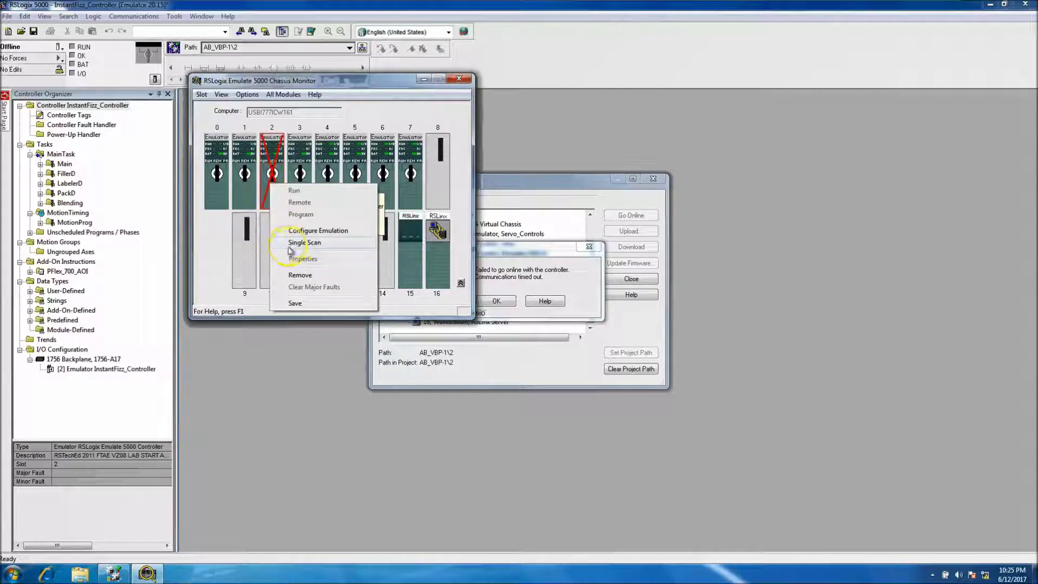
{"action": "left_click", "coordinate": [295, 275]}
{"action": "left_click", "coordinate": [403, 182]}
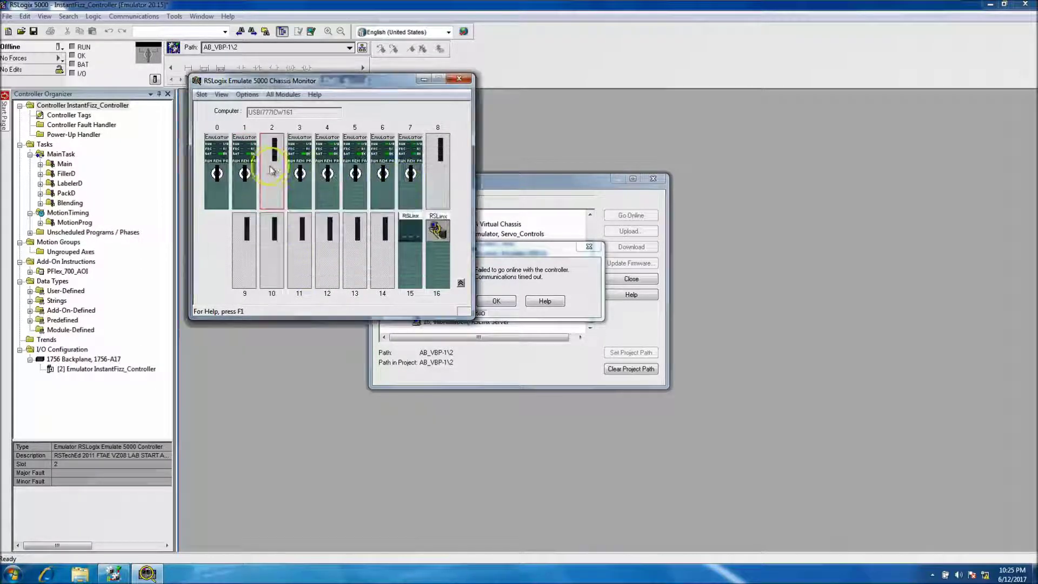
Create a new Emulate 5000 Controller in slot 2 using the previous configuration.
{"action": "right_click", "coordinate": [267, 165]}
{"action": "left_click", "coordinate": [295, 172]}
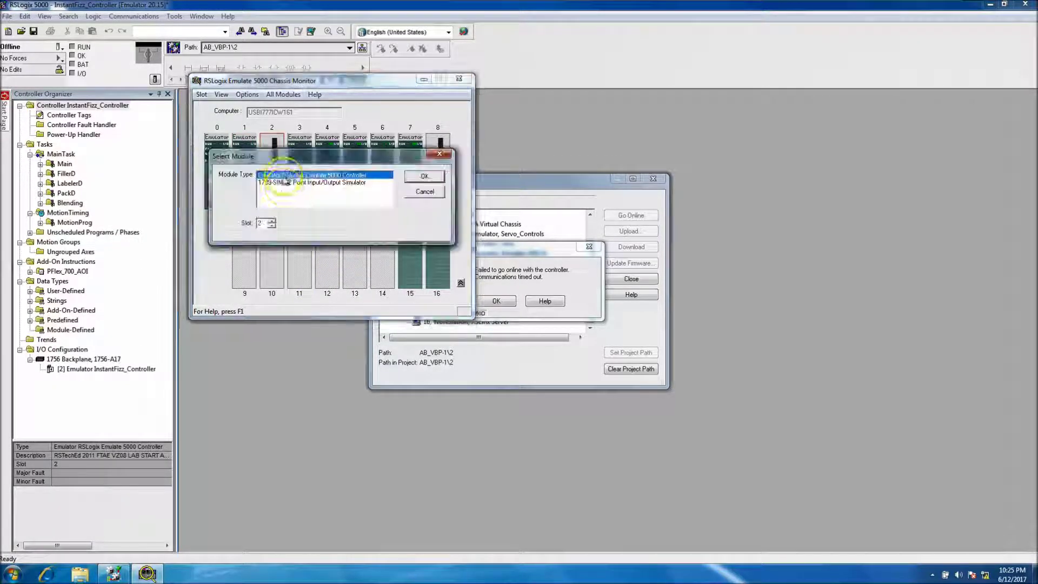
{"action": "double_click", "coordinate": [344, 175]}
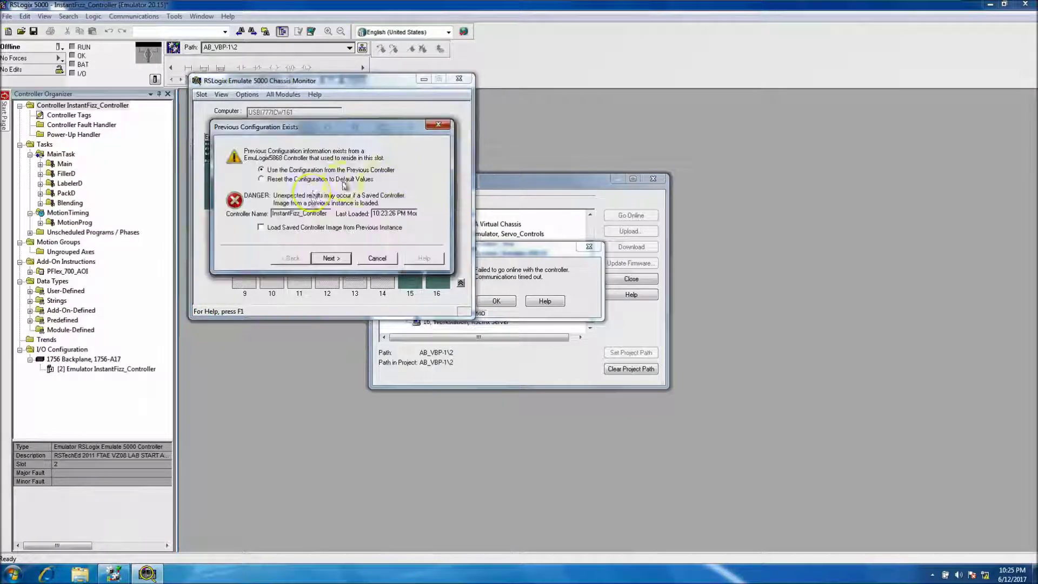
{"action": "left_click", "coordinate": [330, 258]}
{"action": "double_click", "coordinate": [329, 194]}
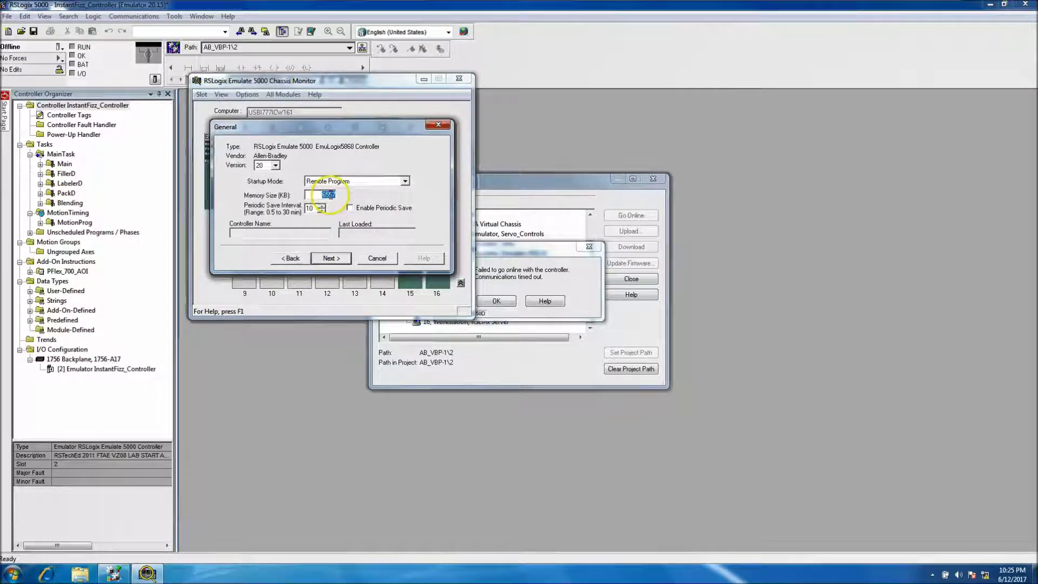
{"action": "left_click", "coordinate": [330, 258]}
{"action": "left_click", "coordinate": [331, 258]}
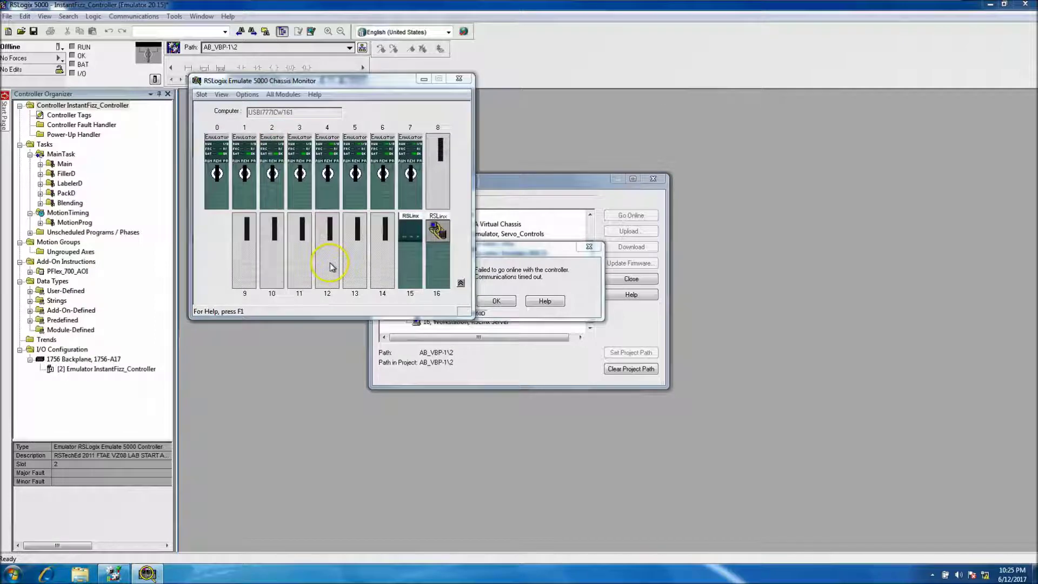
Dismiss the failed-to-go-online error, refresh the virtual chassis slots, and close Who Active.
{"action": "left_click", "coordinate": [496, 301]}
{"action": "left_click", "coordinate": [496, 301]}
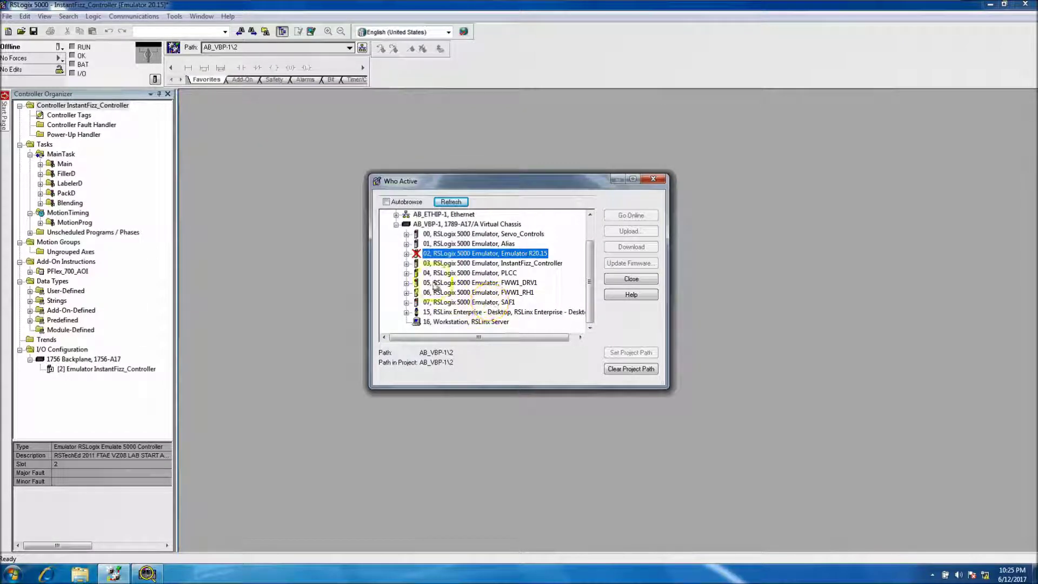
{"action": "left_click", "coordinate": [396, 224]}
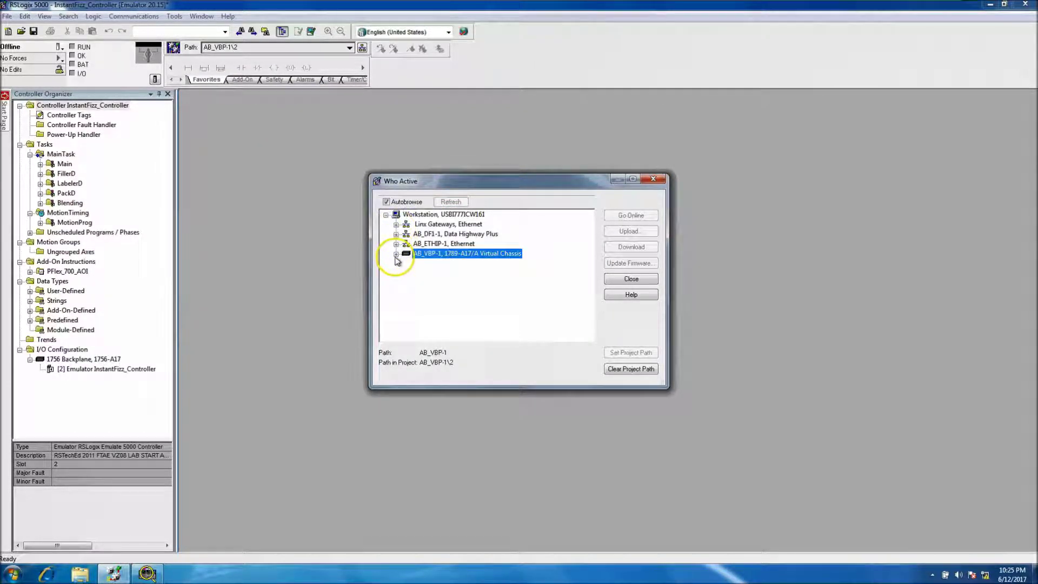
{"action": "left_click", "coordinate": [396, 254]}
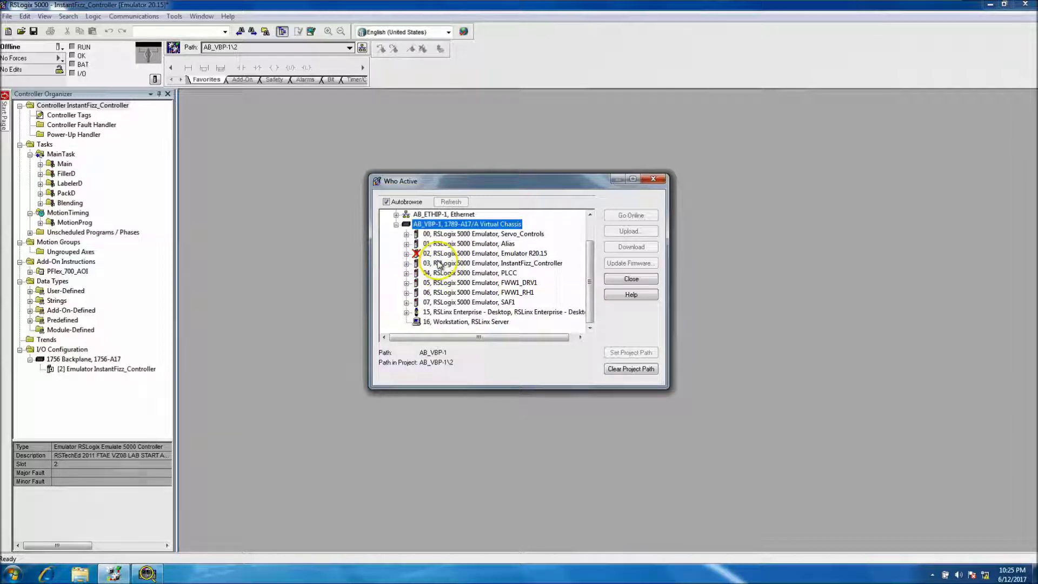
{"action": "left_click", "coordinate": [633, 280]}
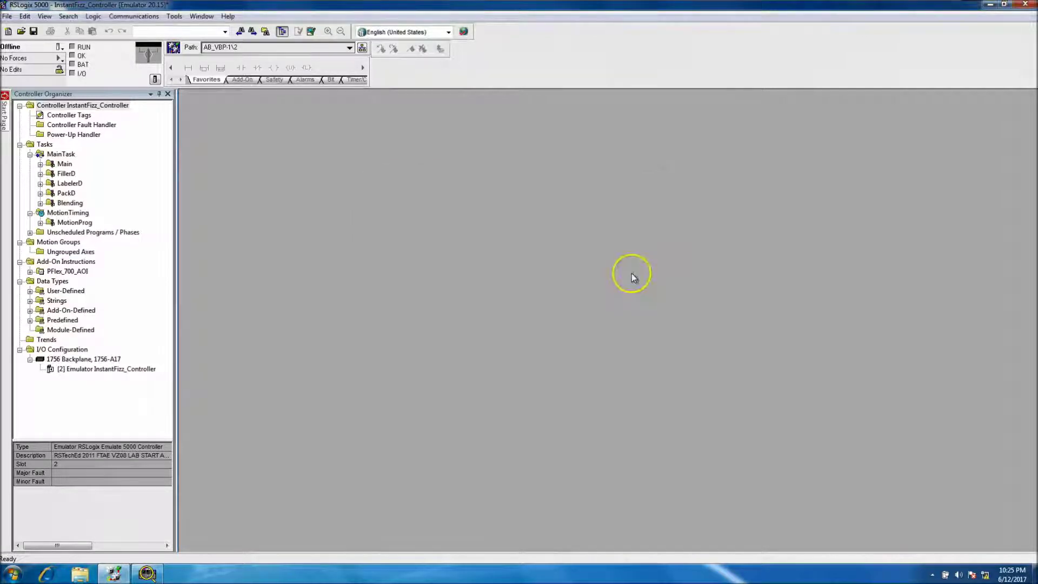
Re-download the project to the slot 02 emulator from Who Active and confirm.
{"action": "left_click", "coordinate": [134, 16]}
{"action": "left_click", "coordinate": [144, 26]}
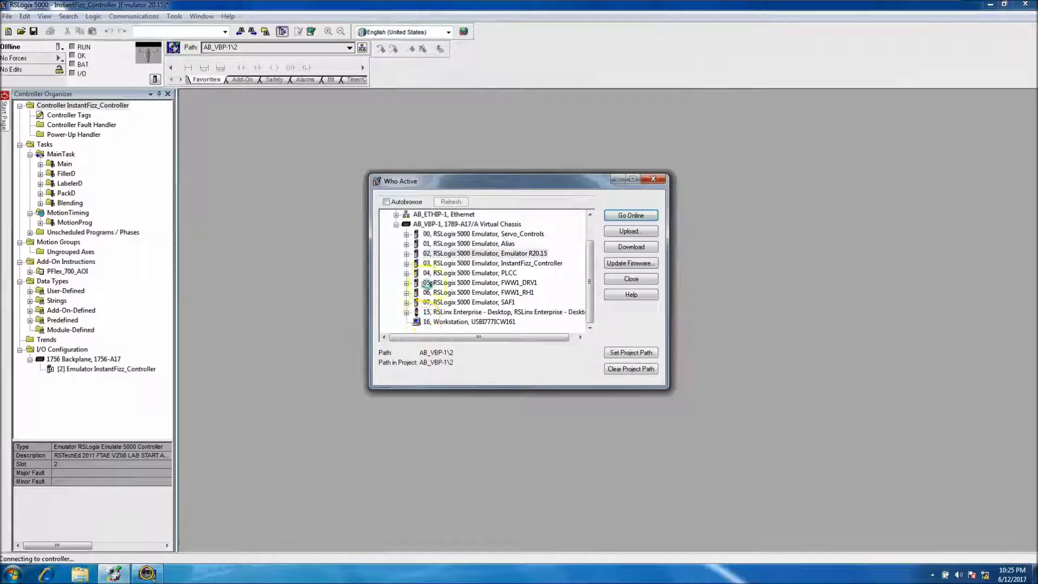
{"action": "left_click", "coordinate": [630, 247]}
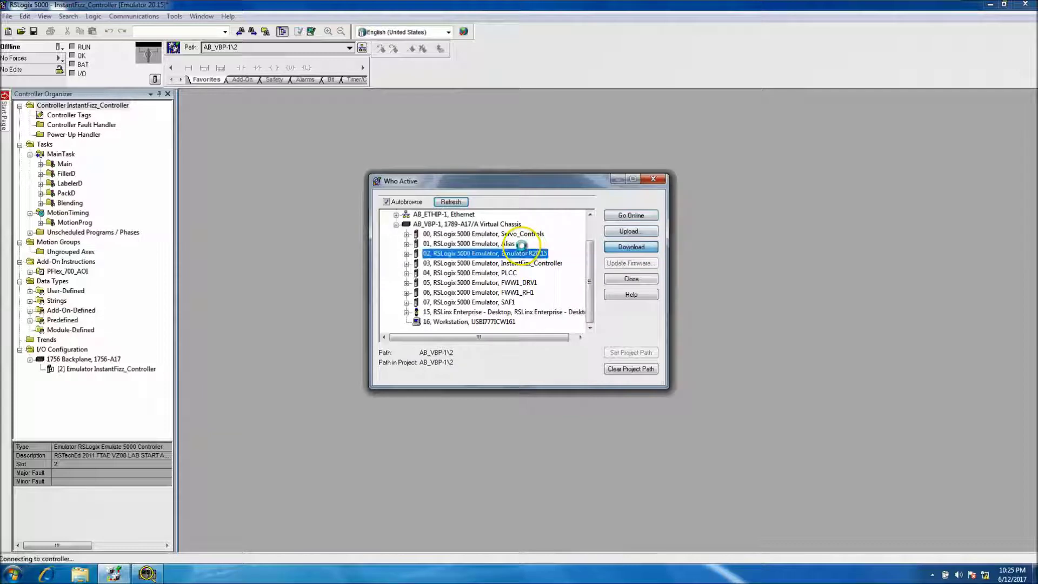
{"action": "left_click", "coordinate": [474, 367]}
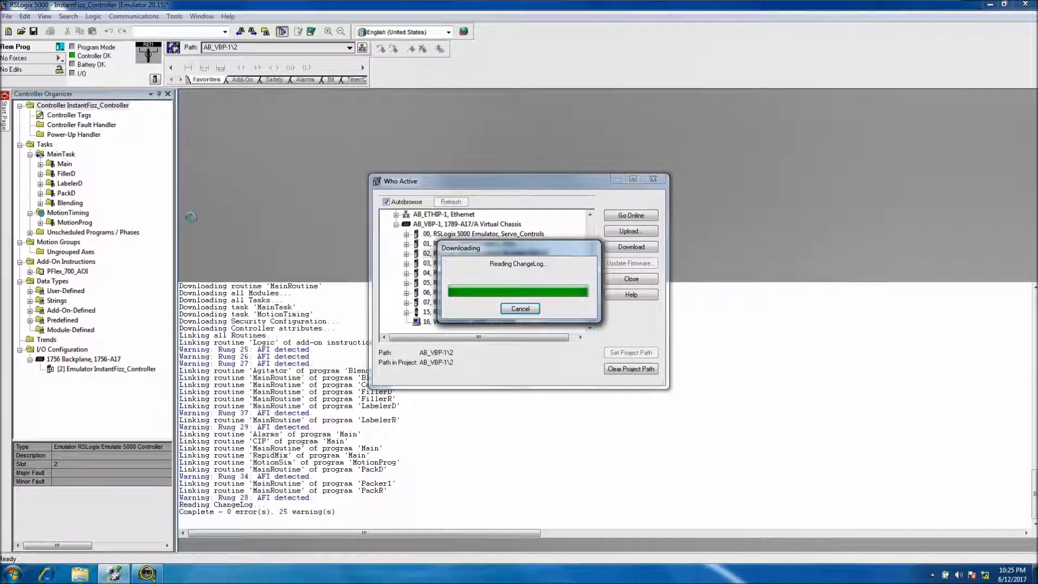
{"action": "left_click", "coordinate": [197, 222]}
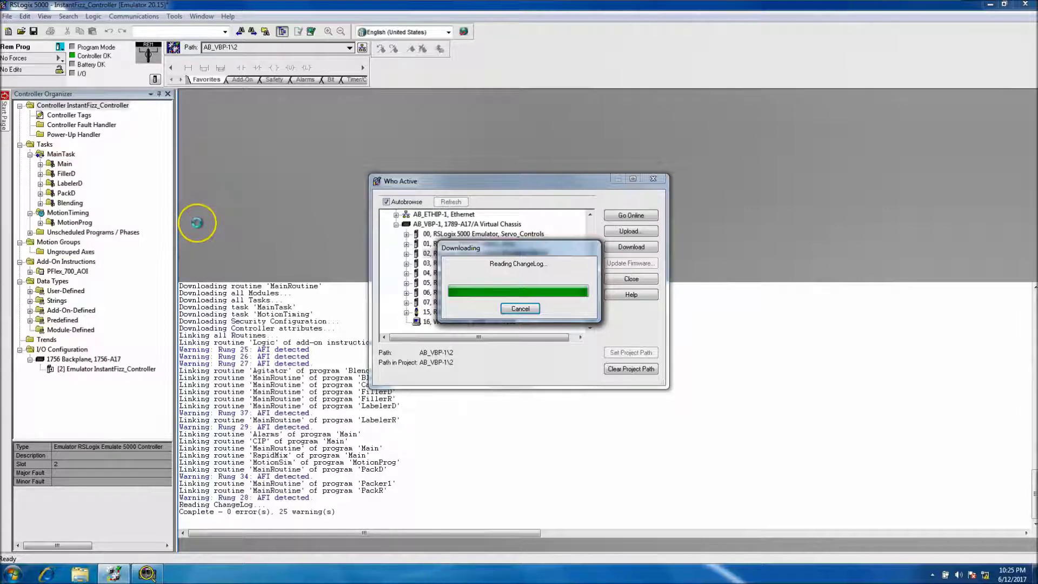
Switch the controller to Remote Run, close the errors pane, and minimize RSLogix 5000.
{"action": "left_click", "coordinate": [60, 49]}
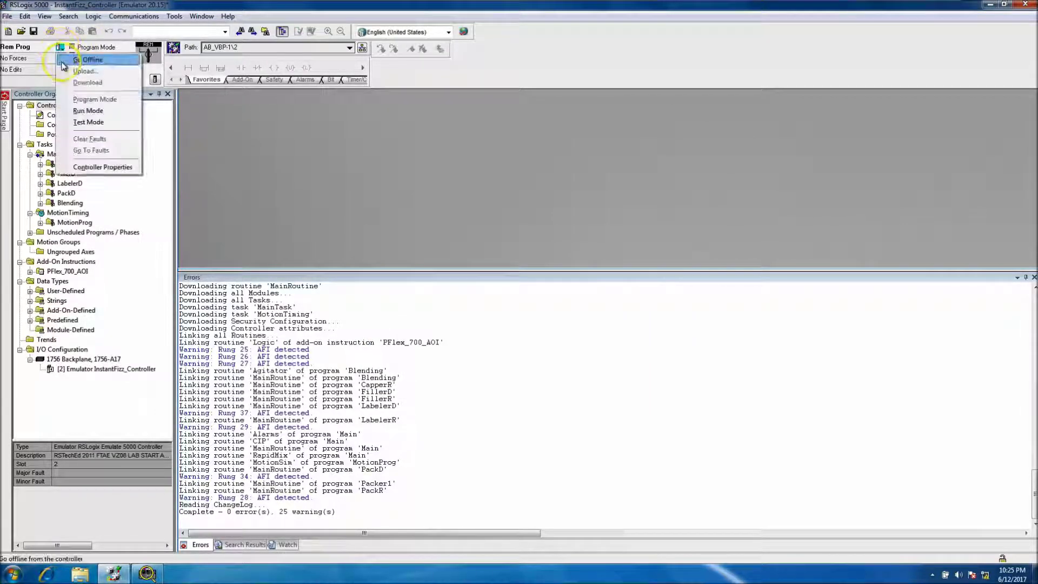
{"action": "left_click", "coordinate": [90, 111]}
{"action": "left_click", "coordinate": [511, 310]}
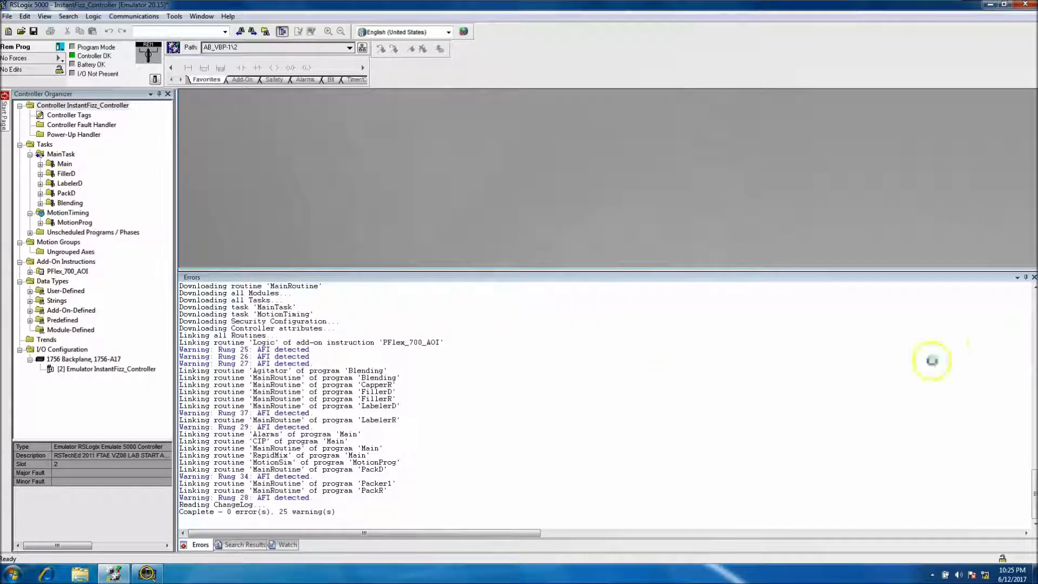
{"action": "left_click", "coordinate": [1034, 277]}
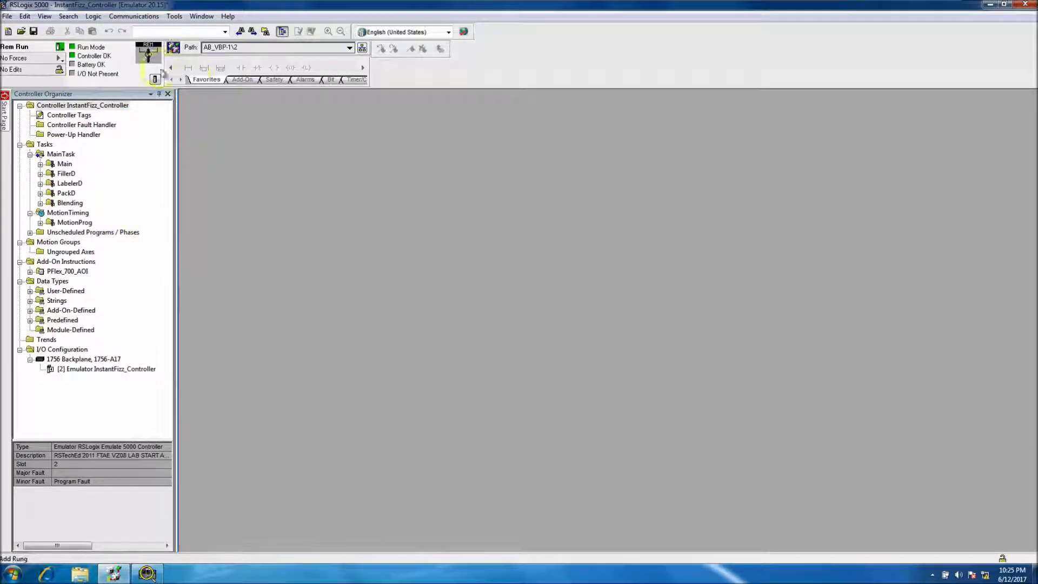
{"action": "left_click", "coordinate": [990, 5]}
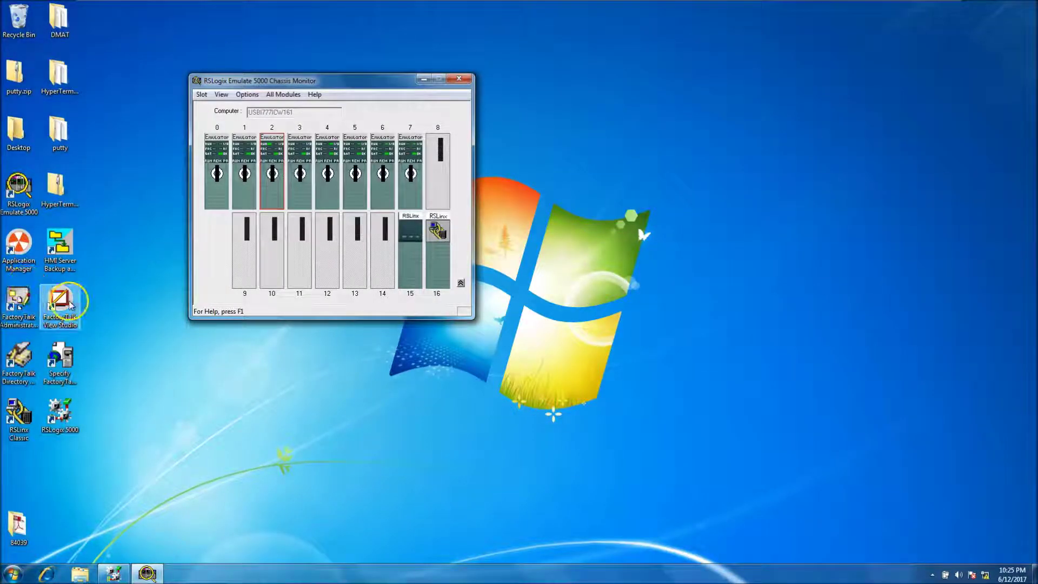
Launch FactoryTalk View Studio as View Site Edition (Network Distributed) and open InstantFizz.
{"action": "double_click", "coordinate": [70, 306]}
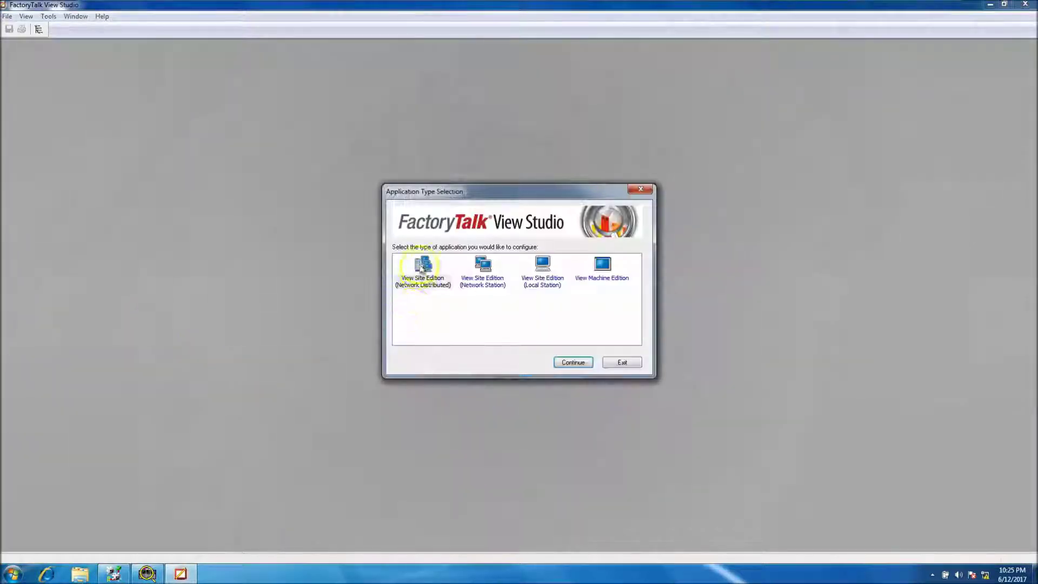
{"action": "left_click", "coordinate": [425, 276]}
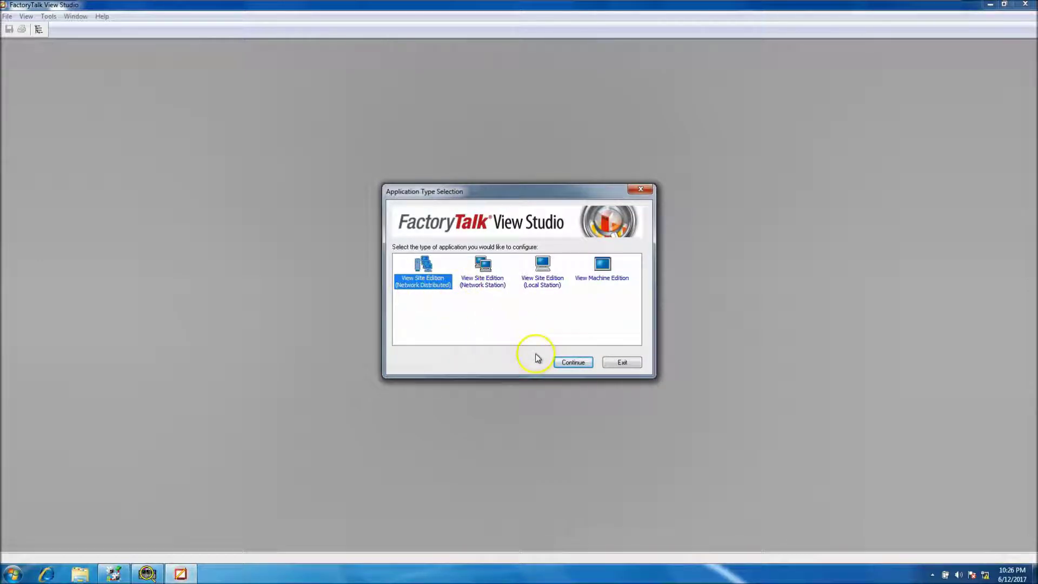
{"action": "left_click", "coordinate": [565, 365]}
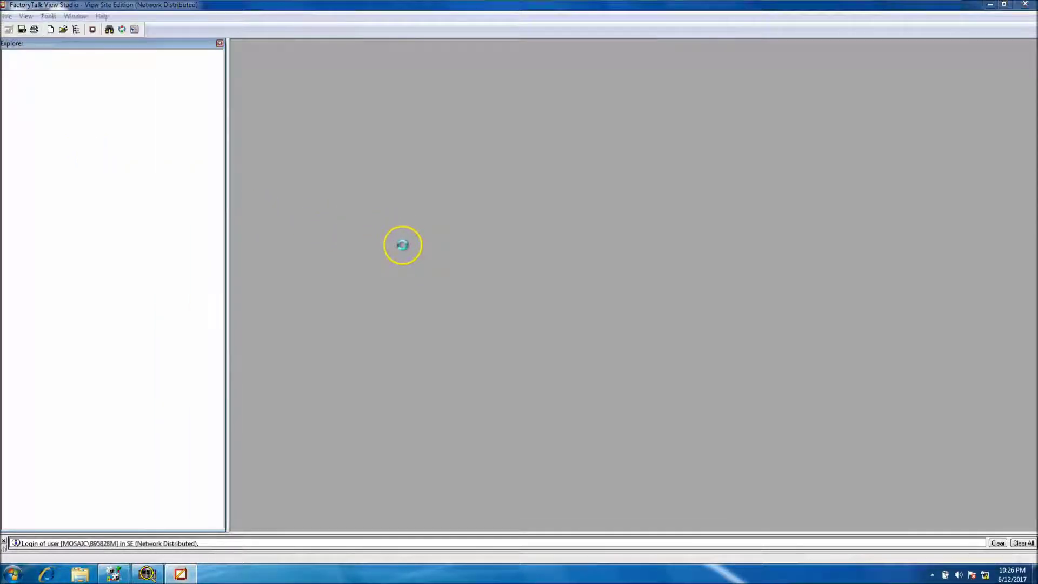
{"action": "left_click", "coordinate": [568, 369]}
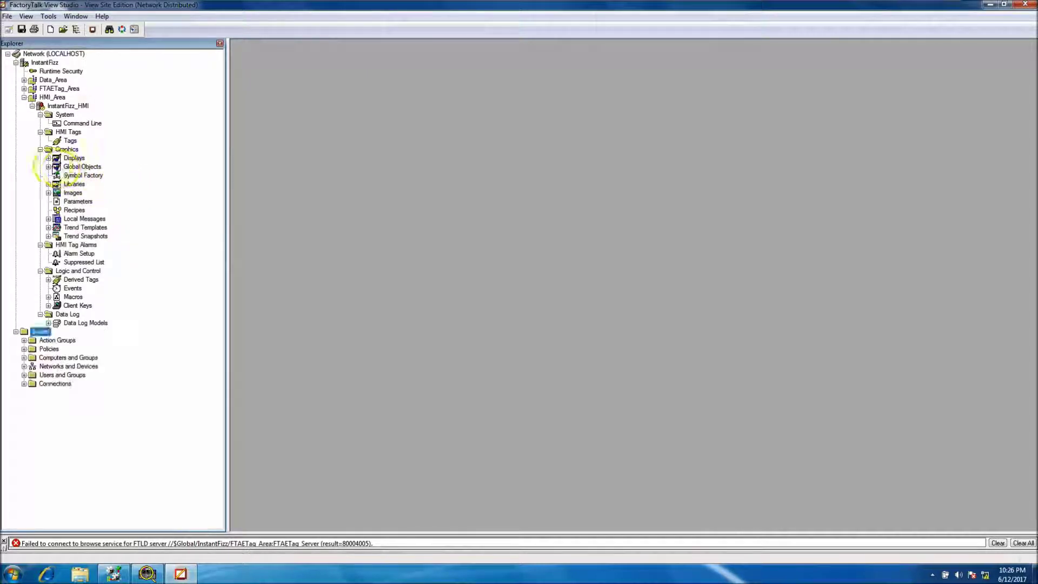
Test-run the filling display with live values, close it, and expand Data_Area.
{"action": "left_click", "coordinate": [49, 158]}
{"action": "left_click", "coordinate": [54, 158]}
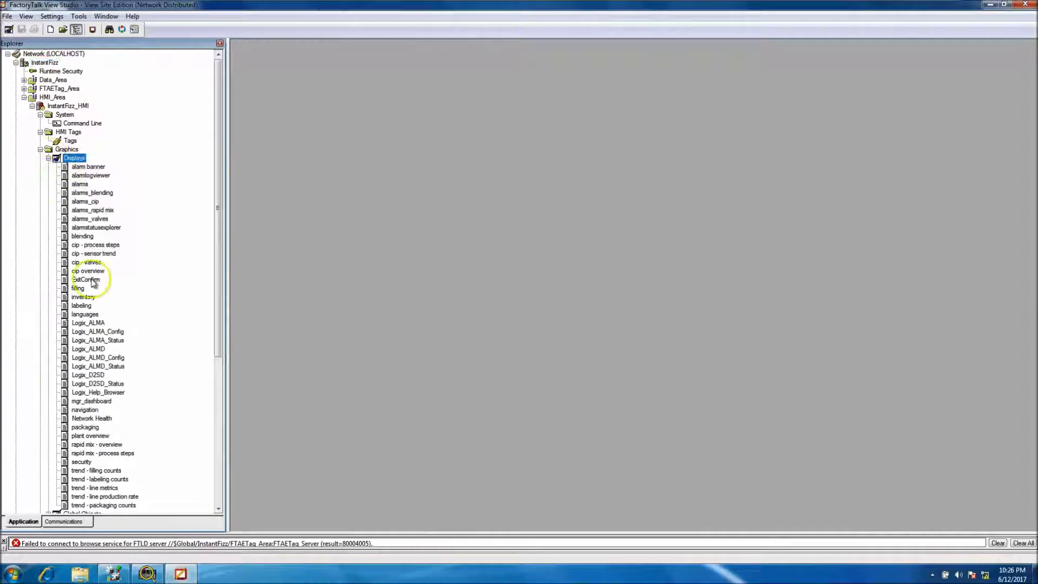
{"action": "double_click", "coordinate": [77, 288]}
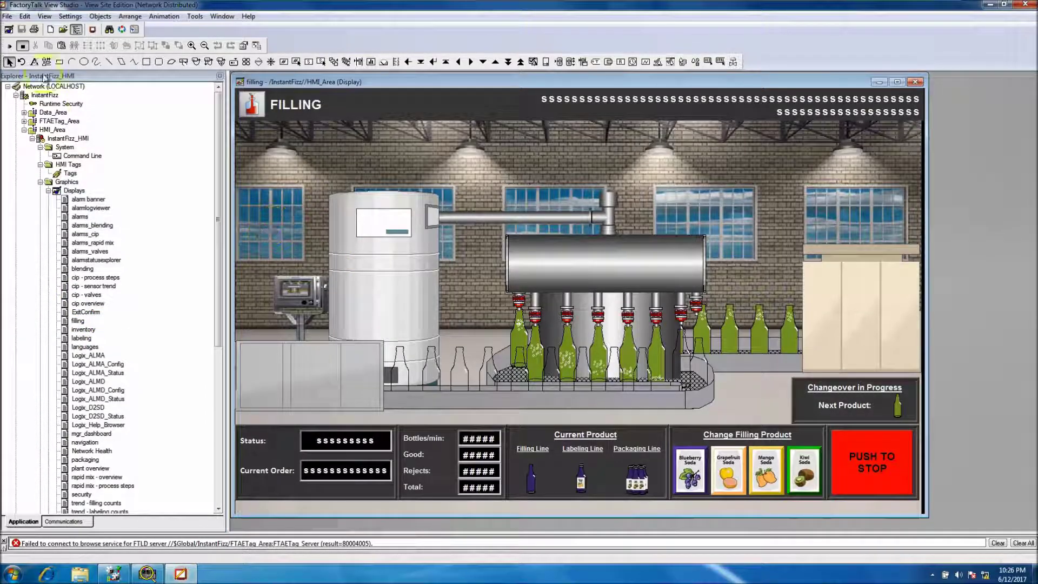
{"action": "left_click", "coordinate": [10, 46]}
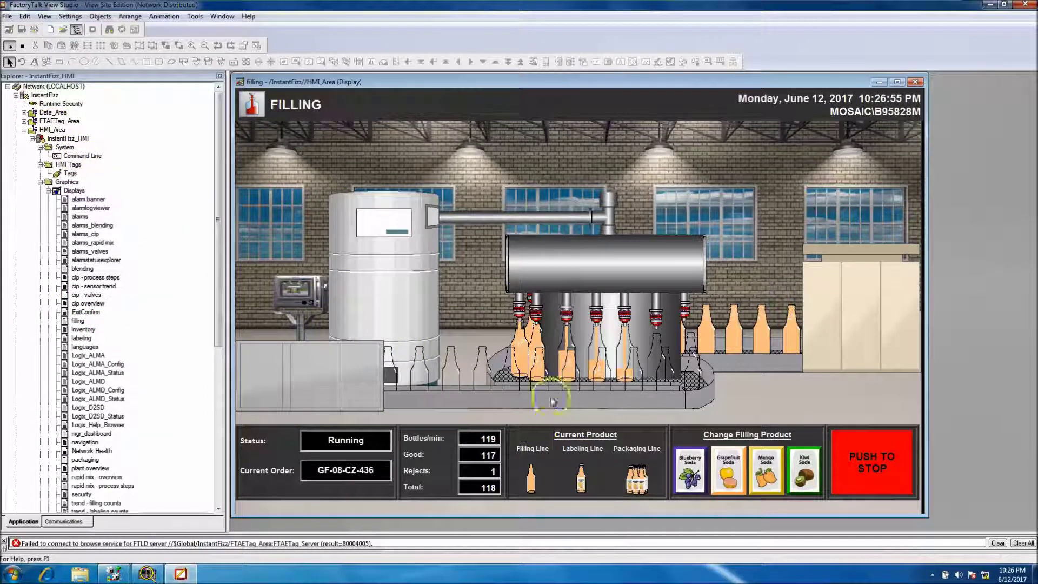
{"action": "left_click", "coordinate": [23, 46]}
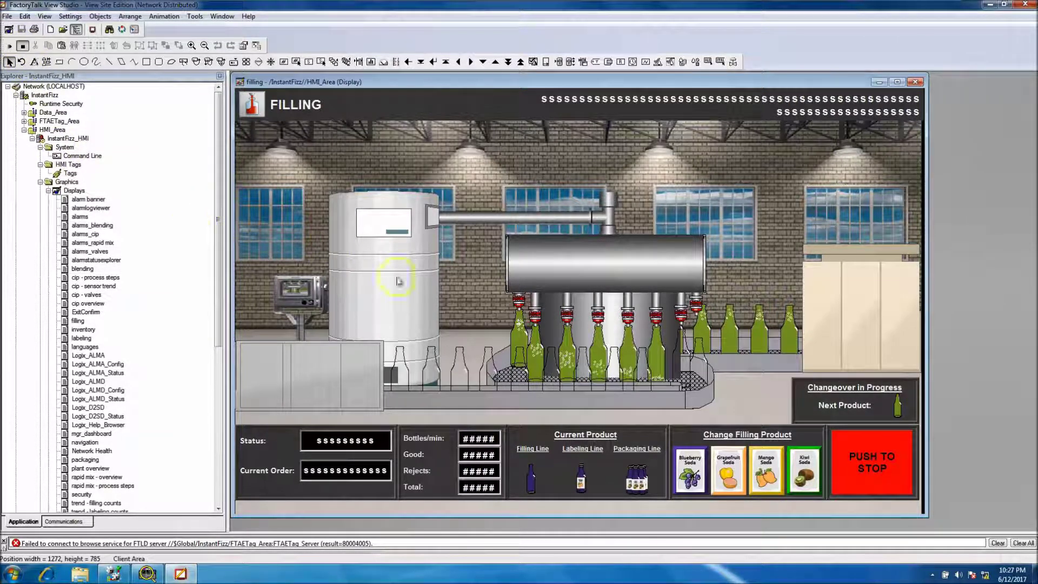
{"action": "left_click", "coordinate": [915, 82]}
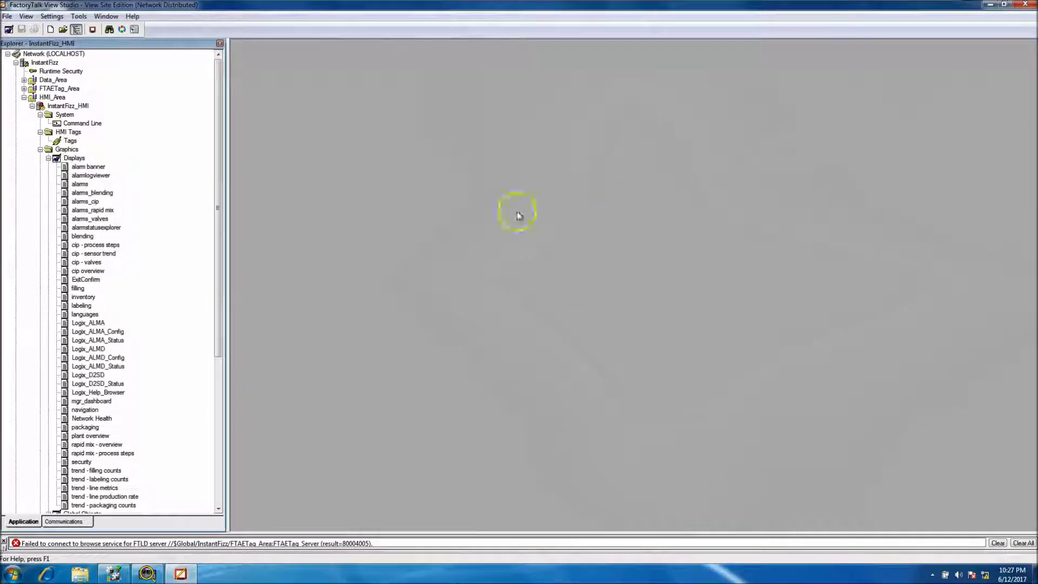
{"action": "double_click", "coordinate": [51, 80]}
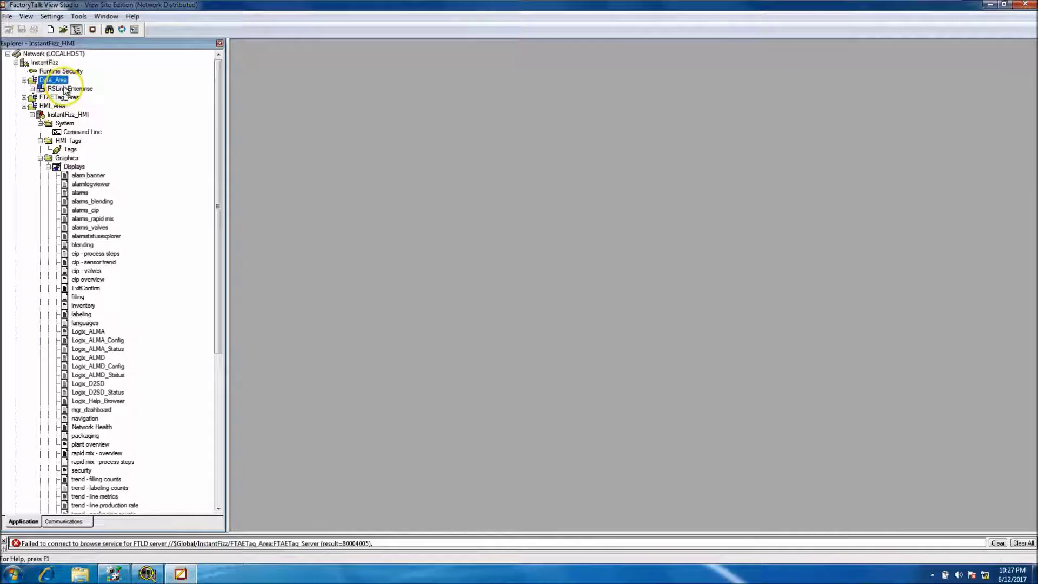
Start a new FactoryTalk View SE Client configuration file named InstantFizz Client.
{"action": "left_click", "coordinate": [94, 31]}
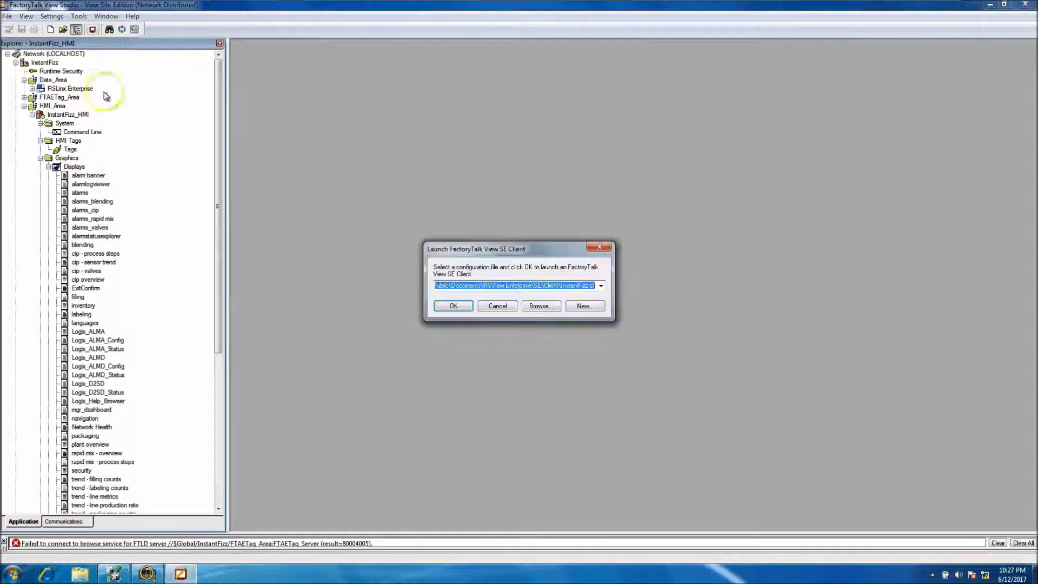
{"action": "left_click", "coordinate": [584, 307]}
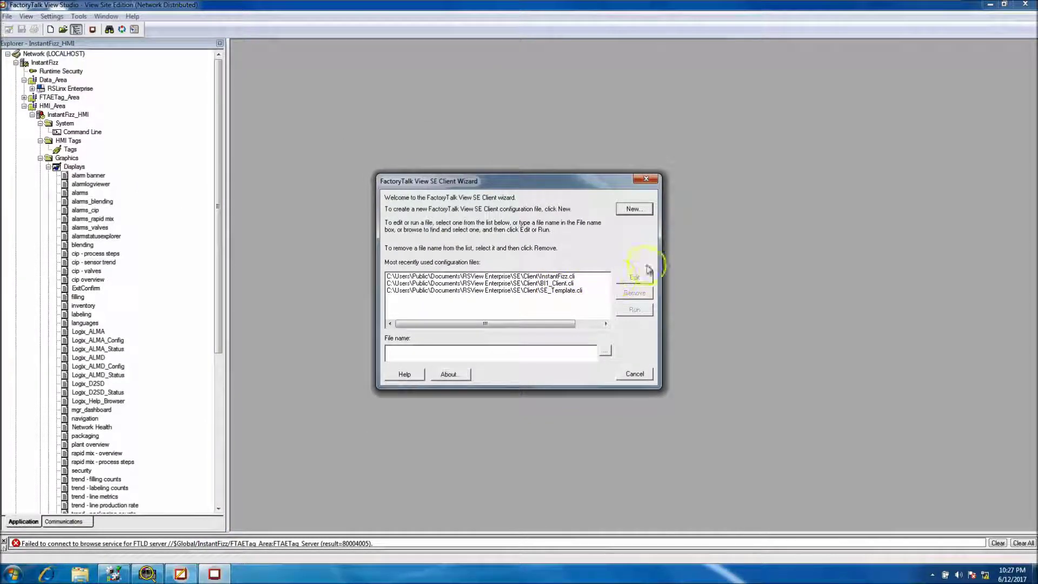
{"action": "left_click", "coordinate": [636, 211]}
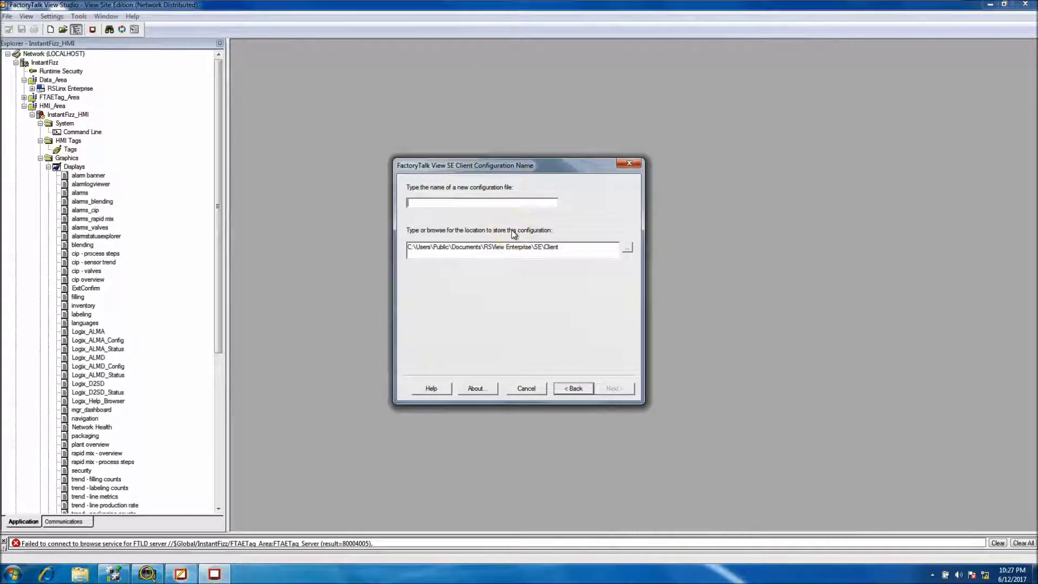
{"action": "type", "text": "INstan"}
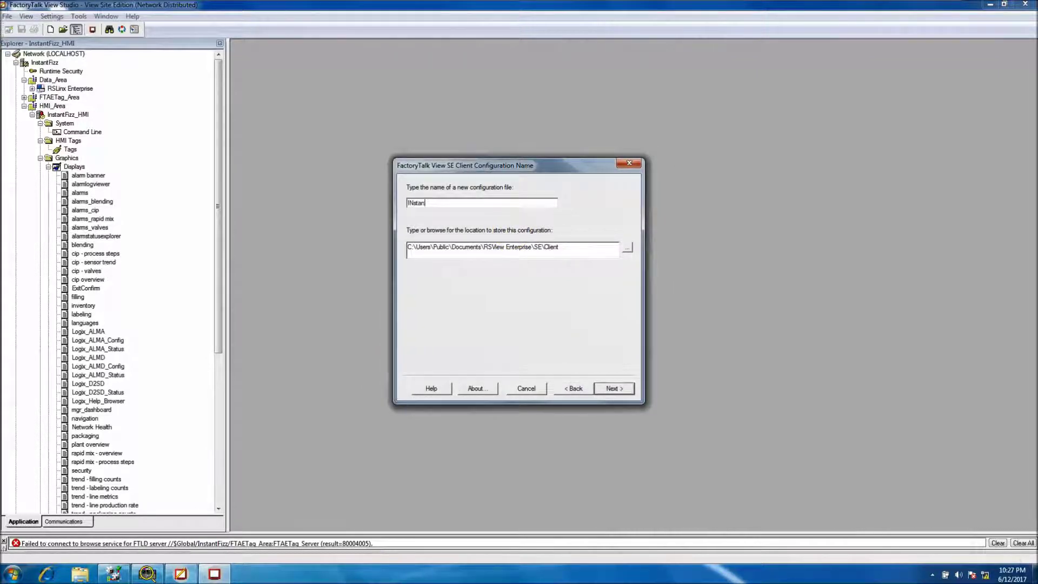
{"action": "type", "text": "tFizz Client"}
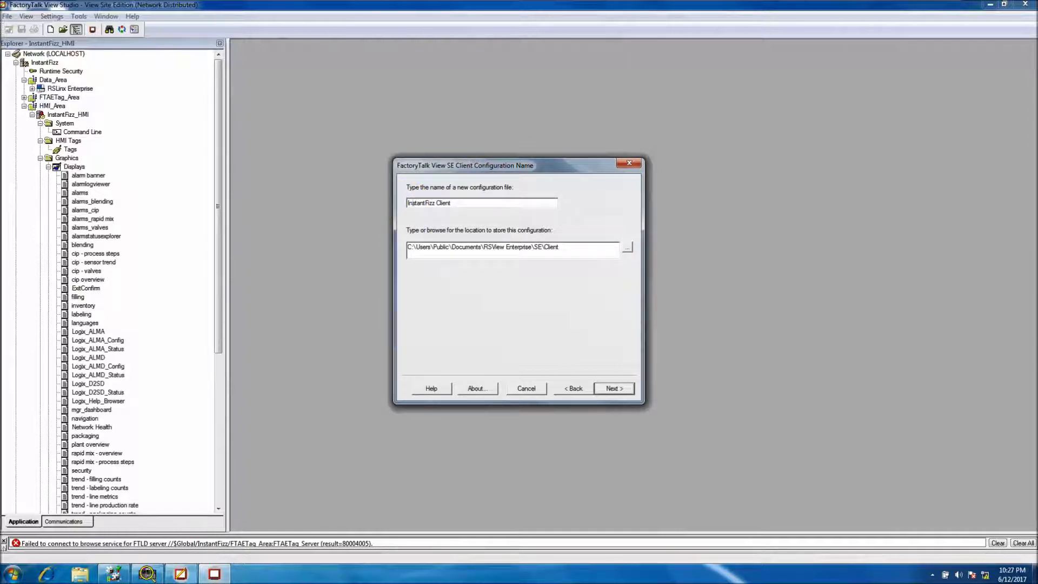
{"action": "left_click", "coordinate": [611, 389]}
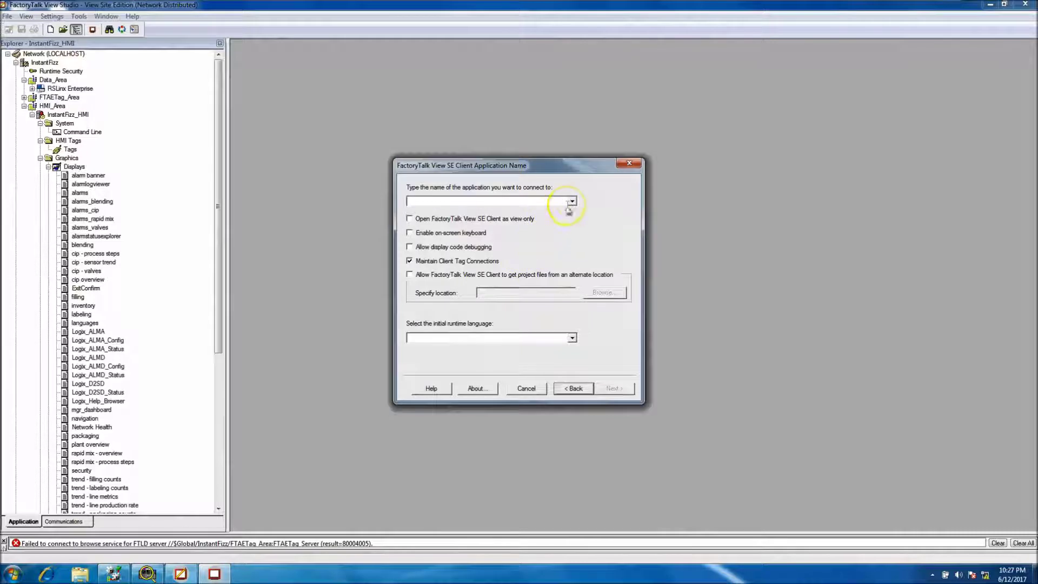
Select the InstantFizz application with English (United States) runtime language.
{"action": "left_click", "coordinate": [572, 201]}
{"action": "left_click", "coordinate": [561, 218]}
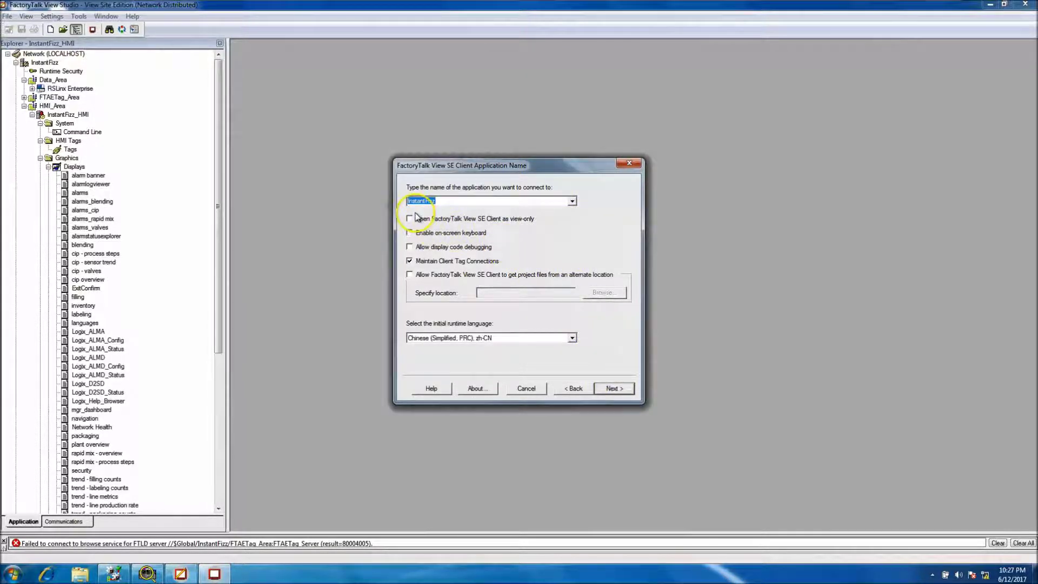
{"action": "left_click", "coordinate": [608, 388]}
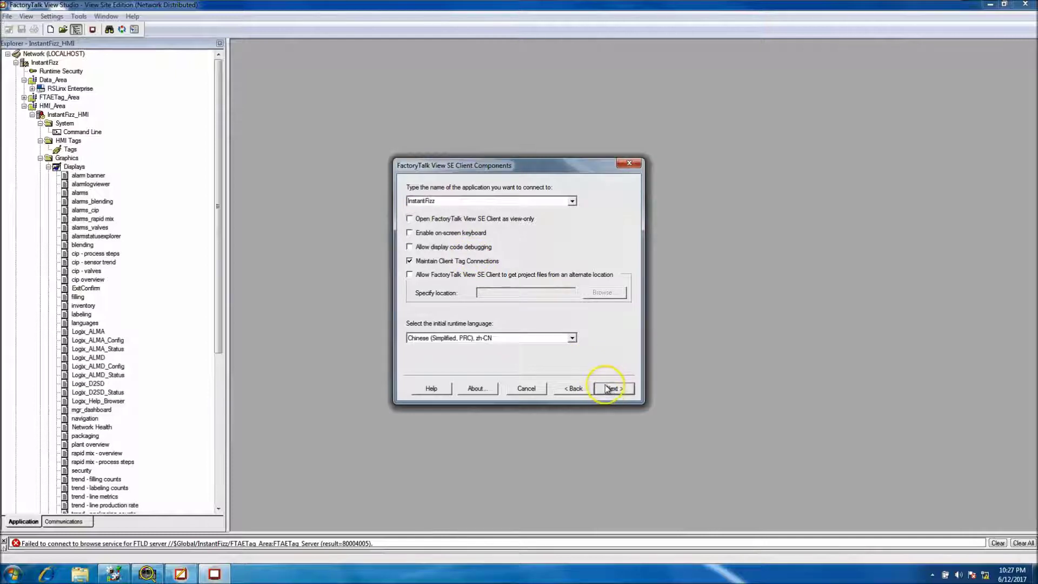
{"action": "left_click", "coordinate": [557, 389]}
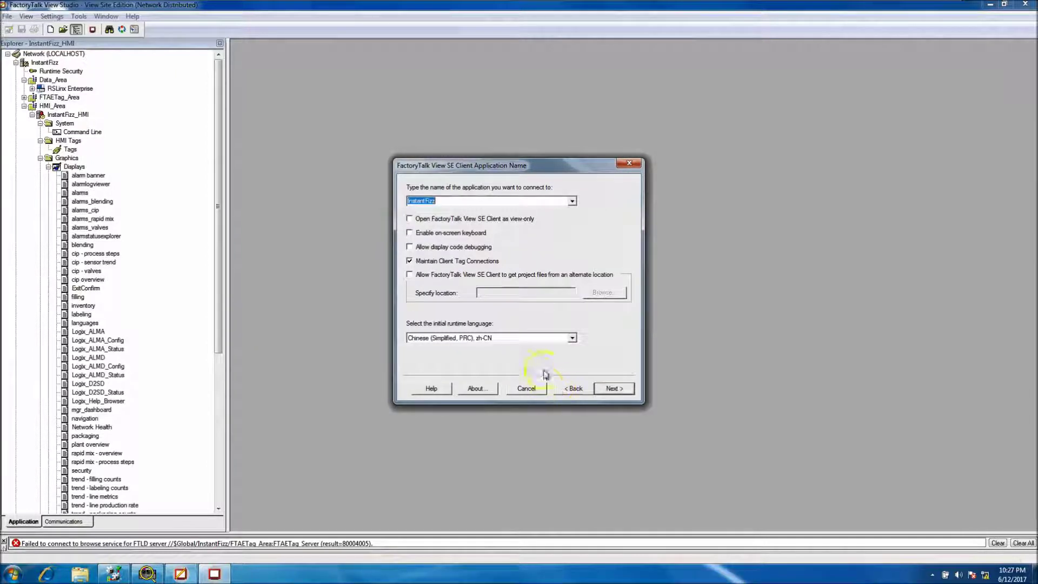
{"action": "left_click", "coordinate": [572, 337]}
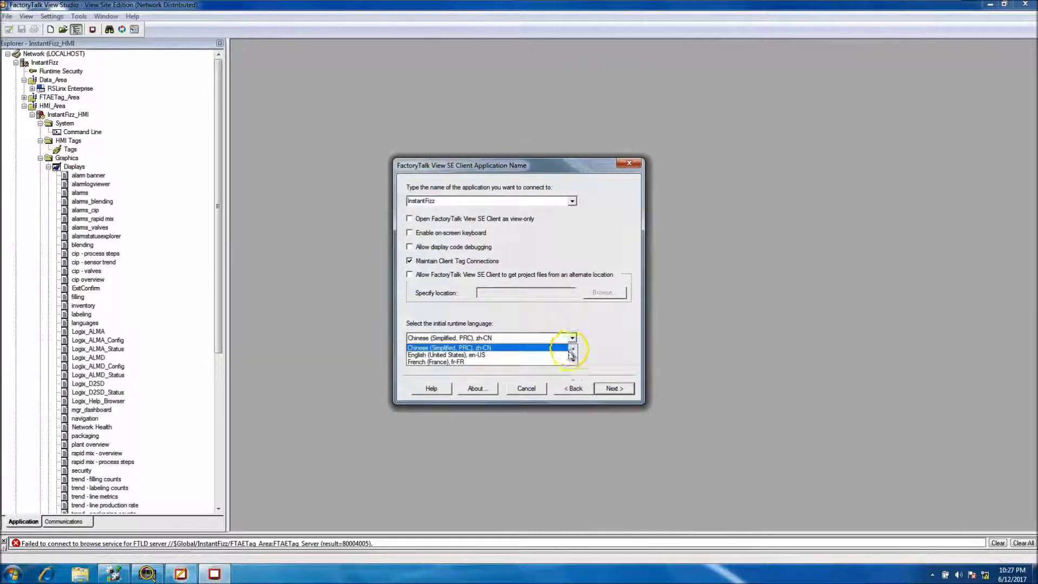
{"action": "left_click", "coordinate": [569, 355]}
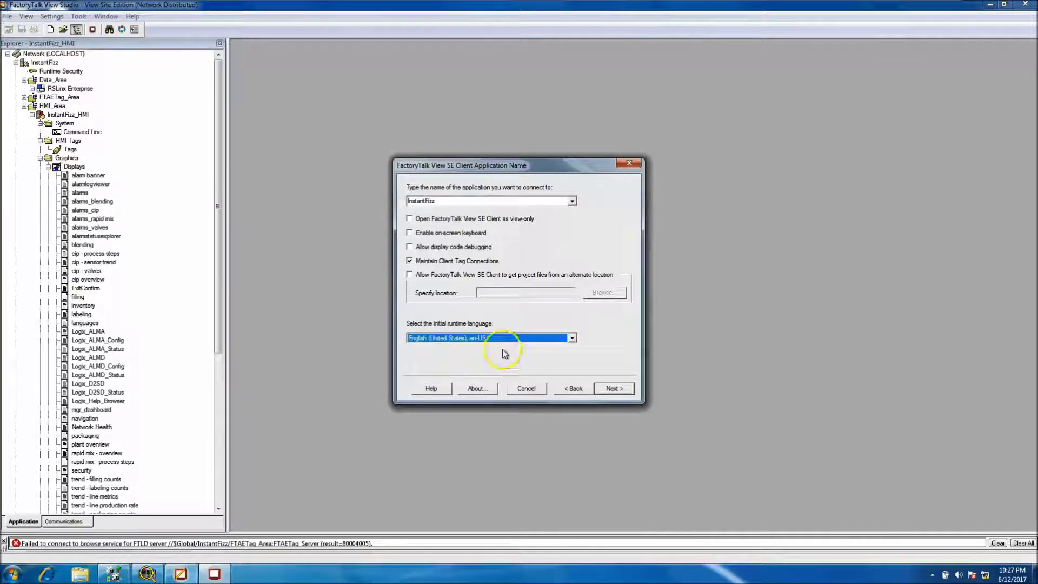
{"action": "left_click", "coordinate": [619, 389]}
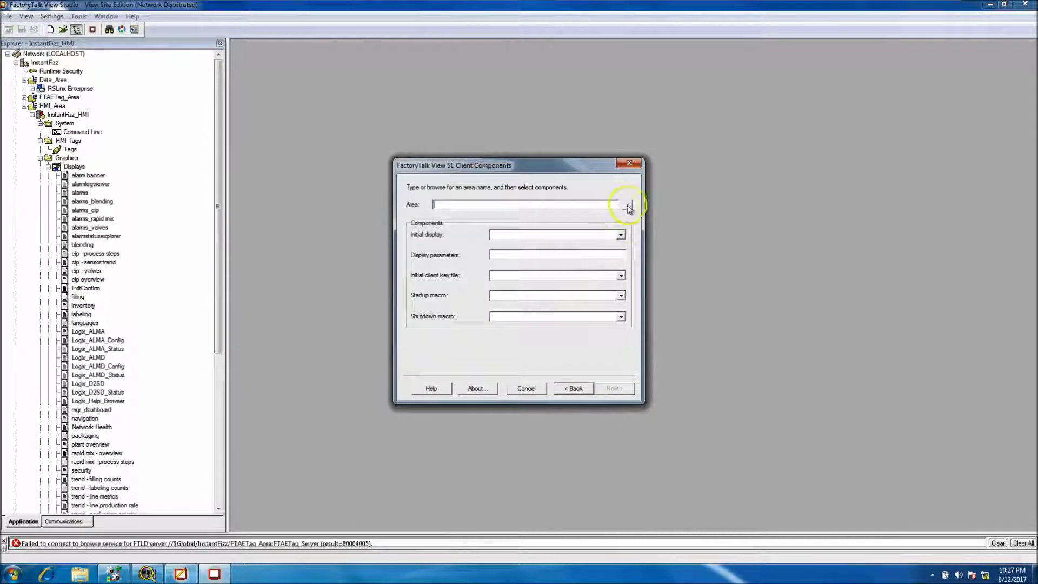
Set area /HMI_Area, no initial display, key file ClientKeys, and startup macro 'startup'.
{"action": "left_click", "coordinate": [627, 204]}
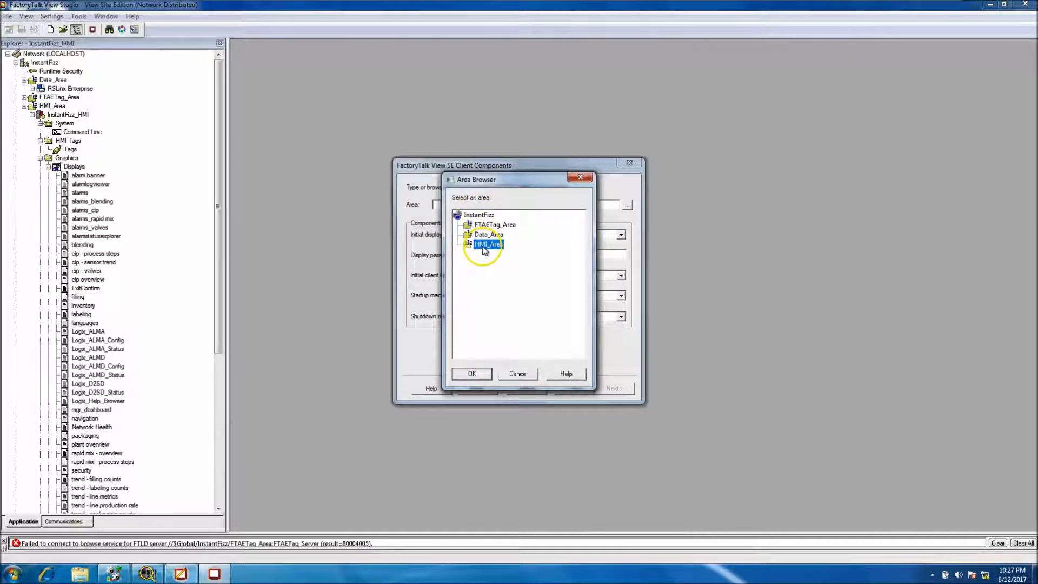
{"action": "left_click", "coordinate": [472, 374]}
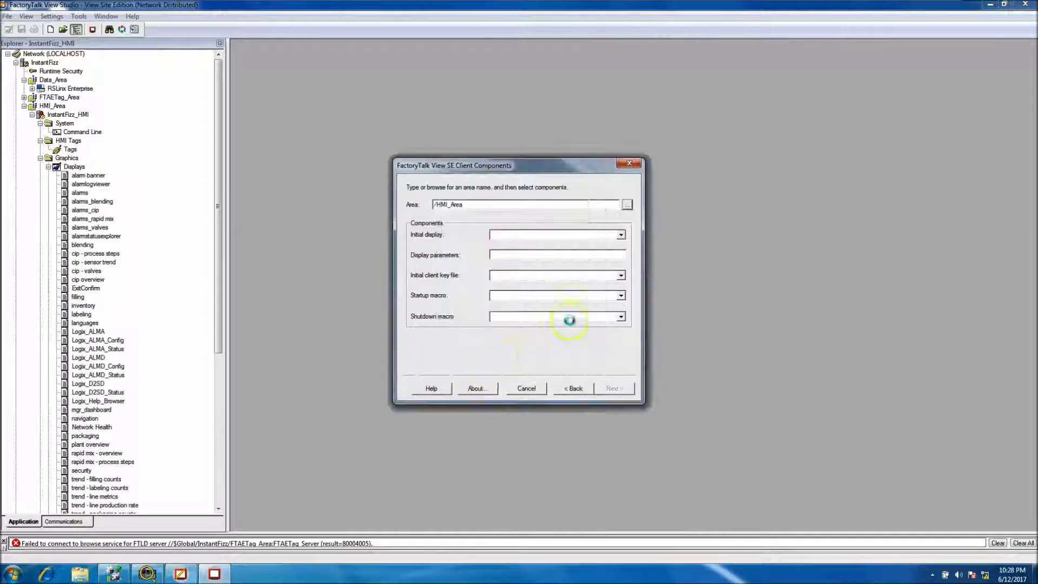
{"action": "left_click", "coordinate": [620, 236]}
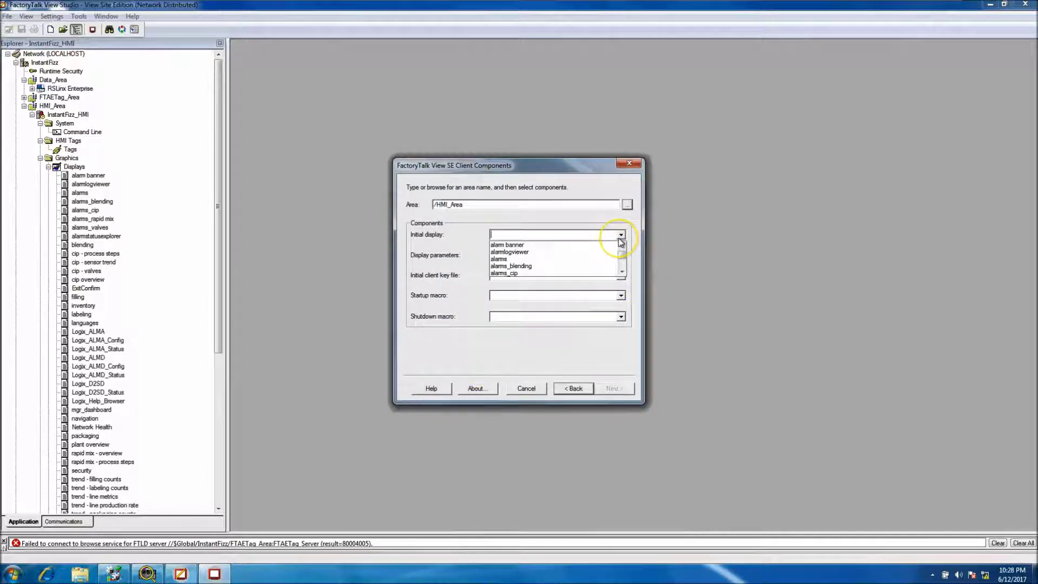
{"action": "left_click", "coordinate": [620, 237]}
{"action": "left_click", "coordinate": [621, 276]}
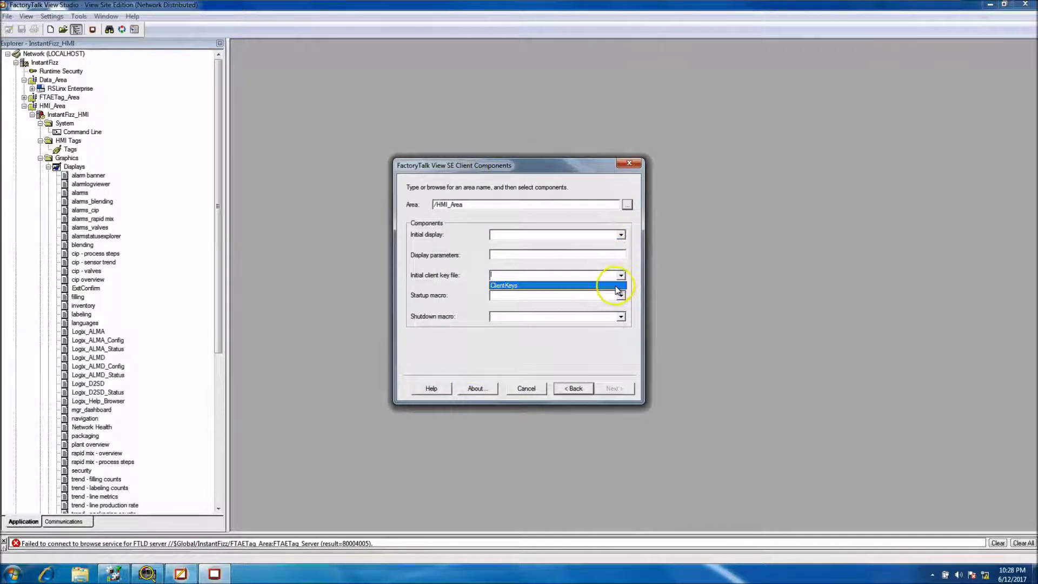
{"action": "left_click", "coordinate": [616, 286]}
{"action": "left_click", "coordinate": [621, 295]}
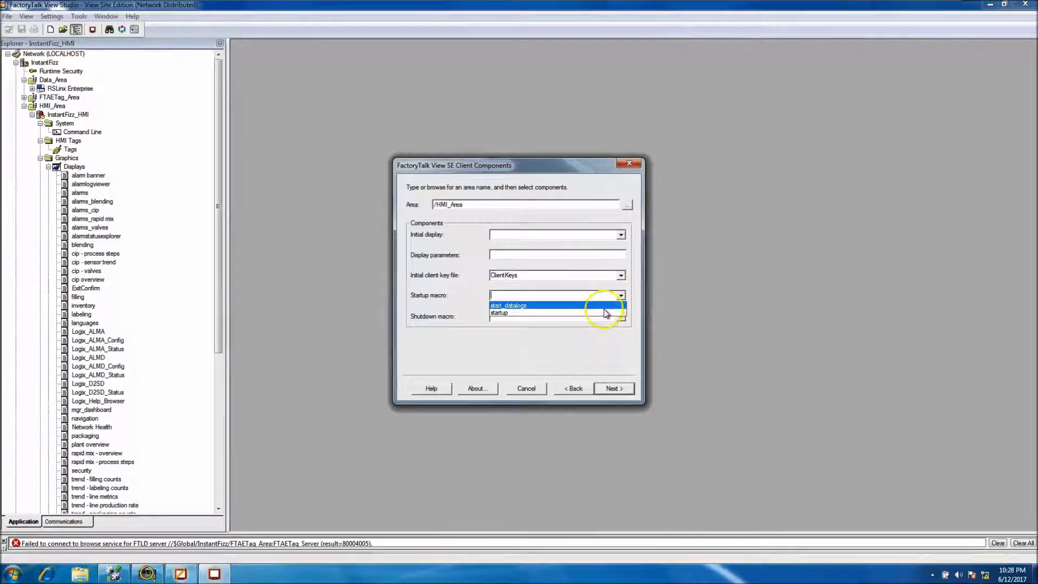
{"action": "left_click", "coordinate": [598, 314]}
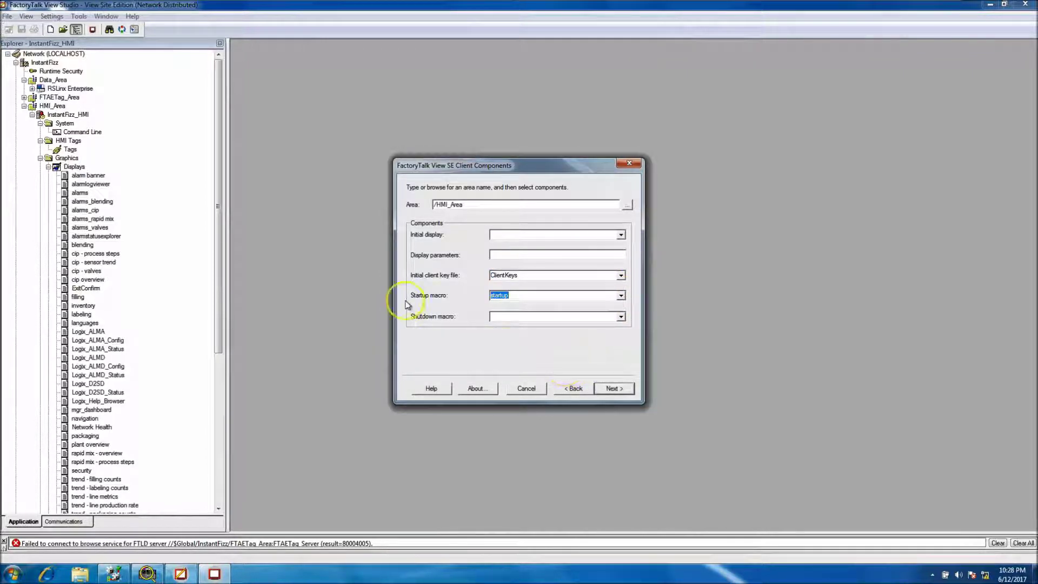
{"action": "left_click", "coordinate": [621, 393]}
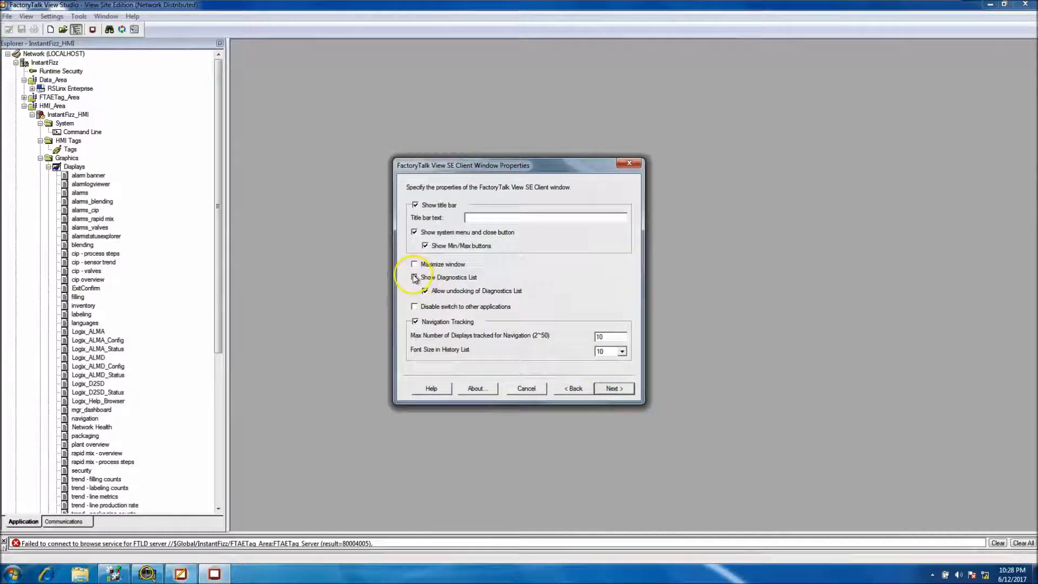
Open maximized without title bar, system menu or diagnostics, skip auto logout, and launch.
{"action": "left_click", "coordinate": [415, 278]}
{"action": "left_click", "coordinate": [414, 265]}
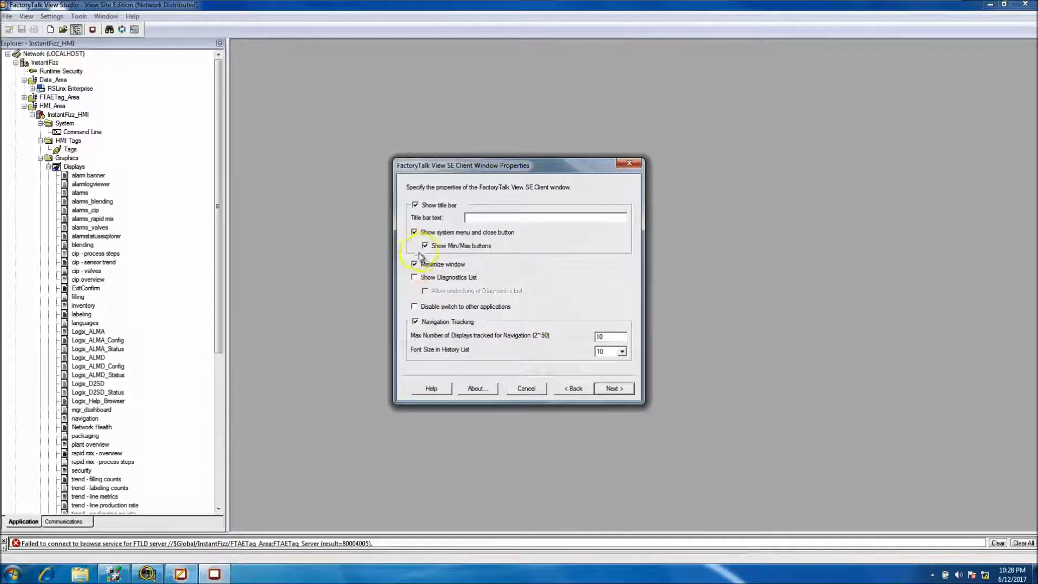
{"action": "left_click", "coordinate": [415, 232]}
{"action": "left_click", "coordinate": [415, 204]}
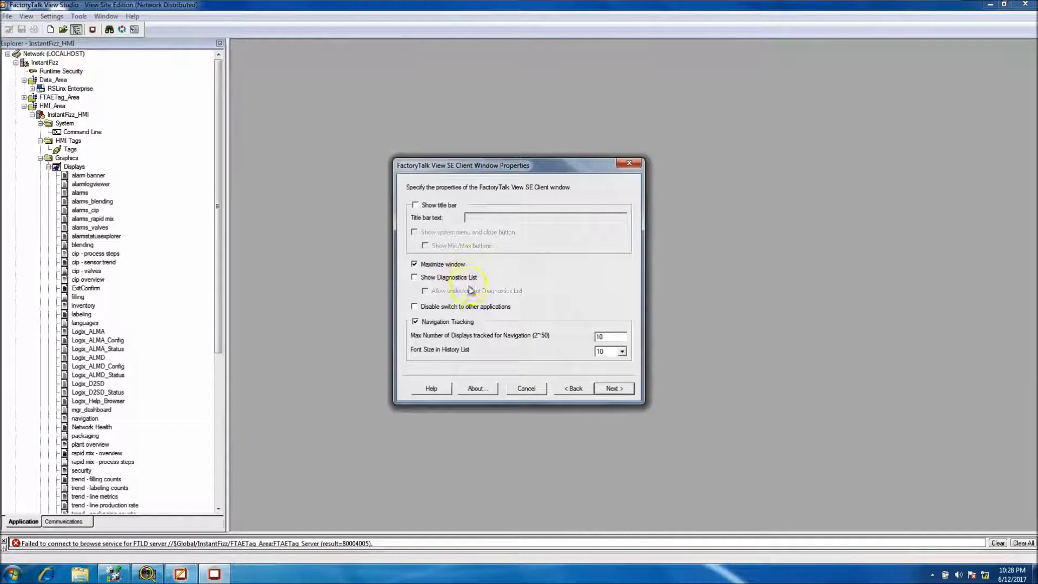
{"action": "left_click", "coordinate": [604, 390]}
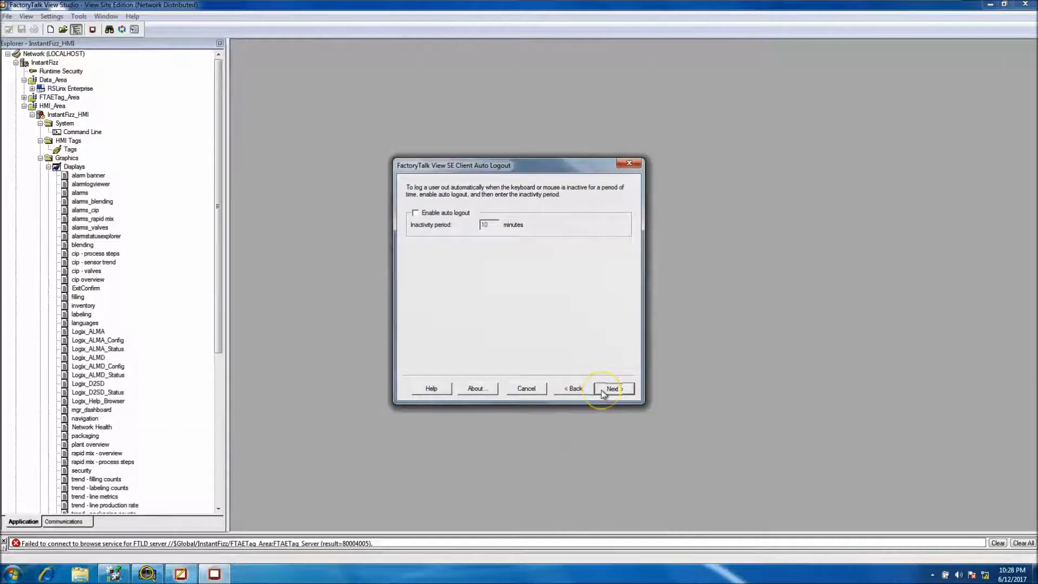
{"action": "left_click", "coordinate": [603, 389]}
{"action": "left_click", "coordinate": [602, 389]}
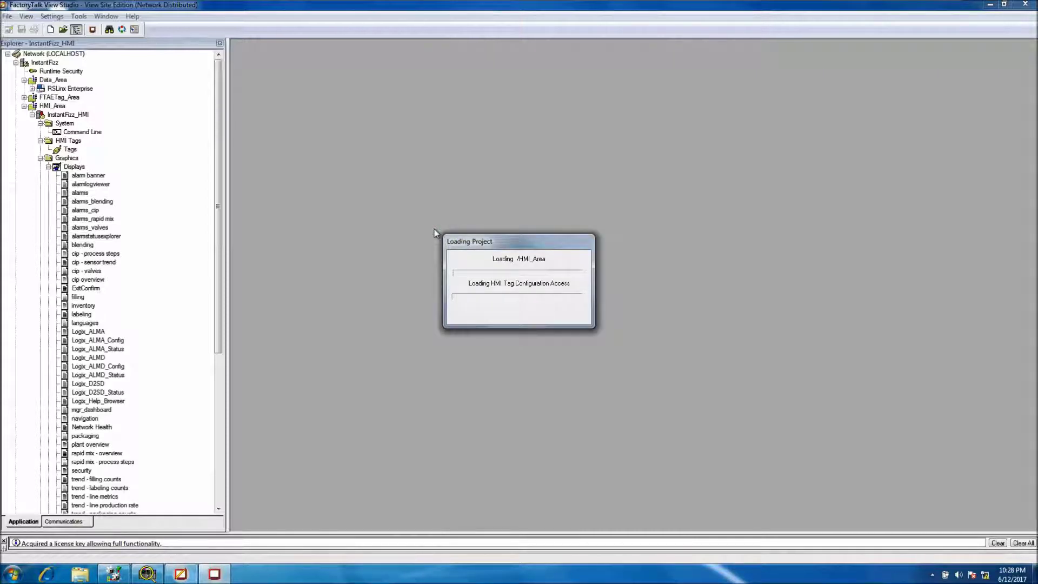
Tour the Rapid Mix, Labeling, Packaging, Line 1 Status, Network Health, CIP and Filling displays, ending on Overview.
{"action": "left_click", "coordinate": [416, 216]}
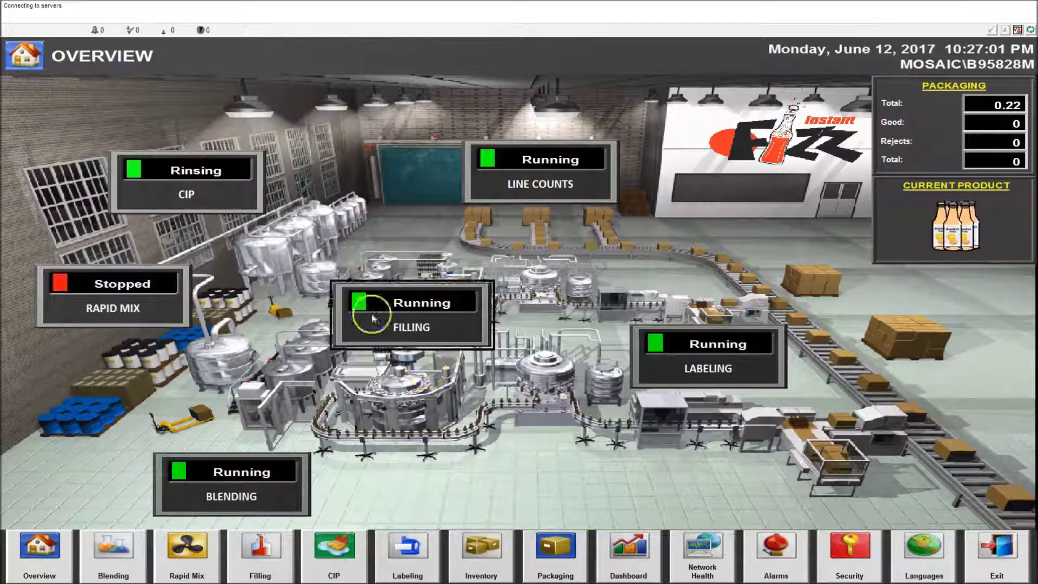
{"action": "left_click", "coordinate": [141, 297]}
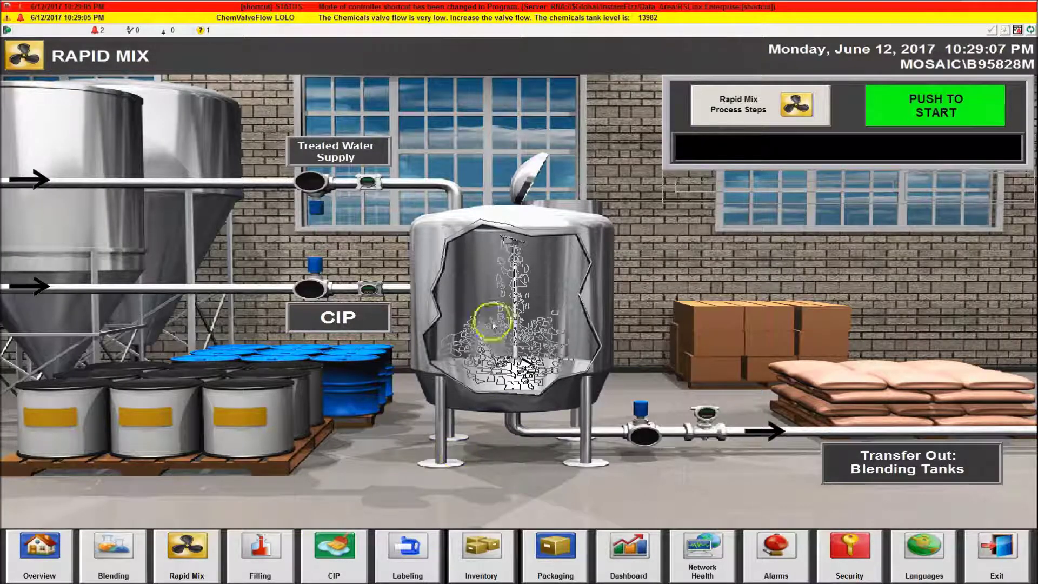
{"action": "left_click", "coordinate": [408, 557]}
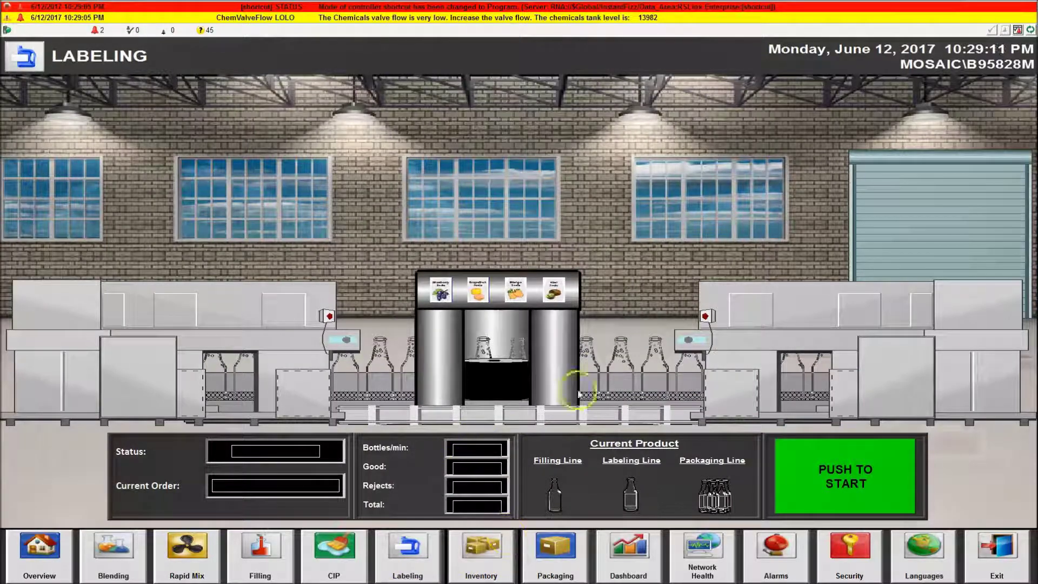
{"action": "left_click", "coordinate": [582, 551]}
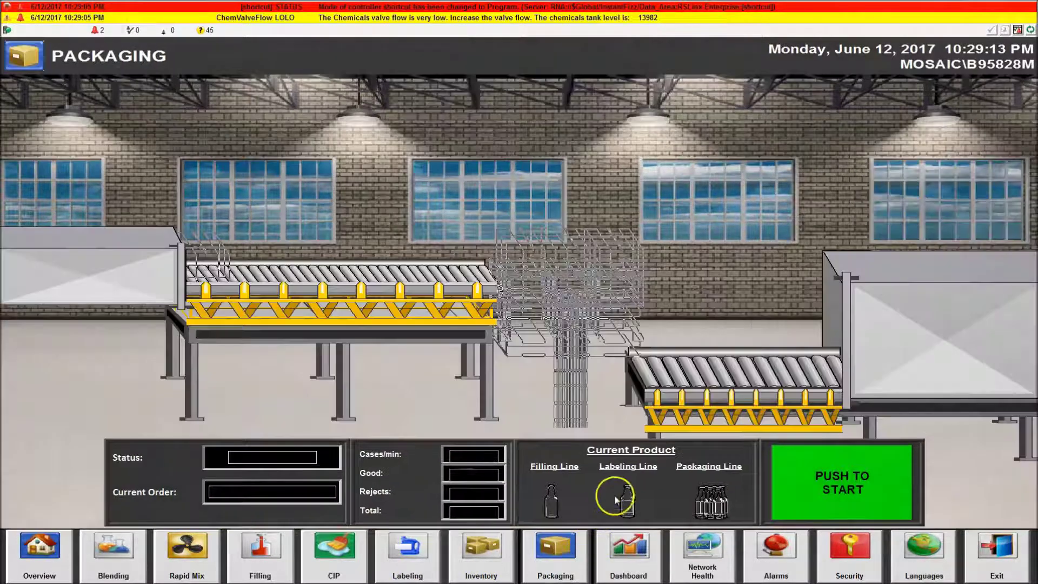
{"action": "left_click", "coordinate": [646, 554]}
{"action": "left_click", "coordinate": [705, 550]}
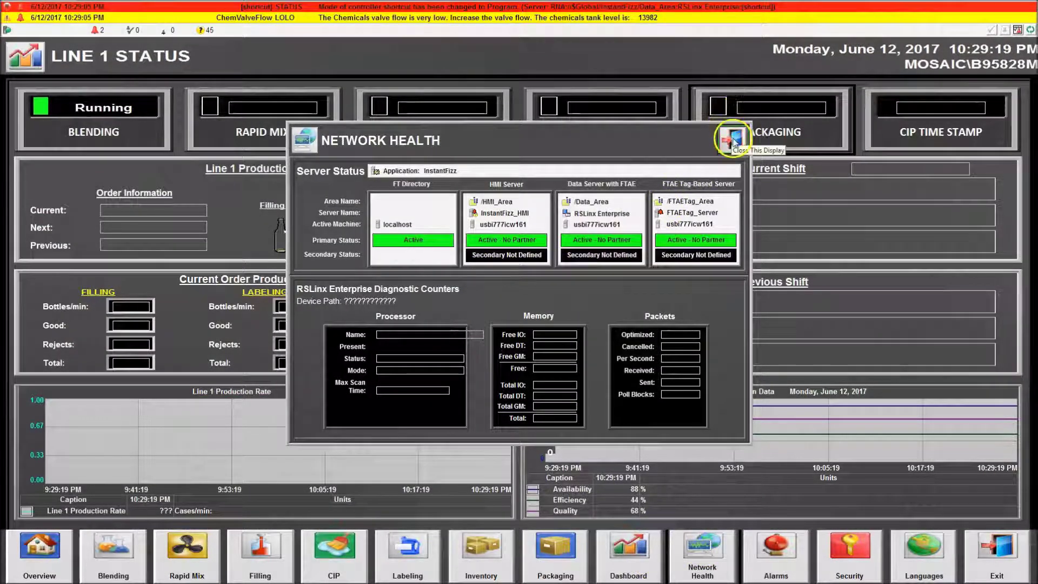
{"action": "left_click", "coordinate": [398, 568]}
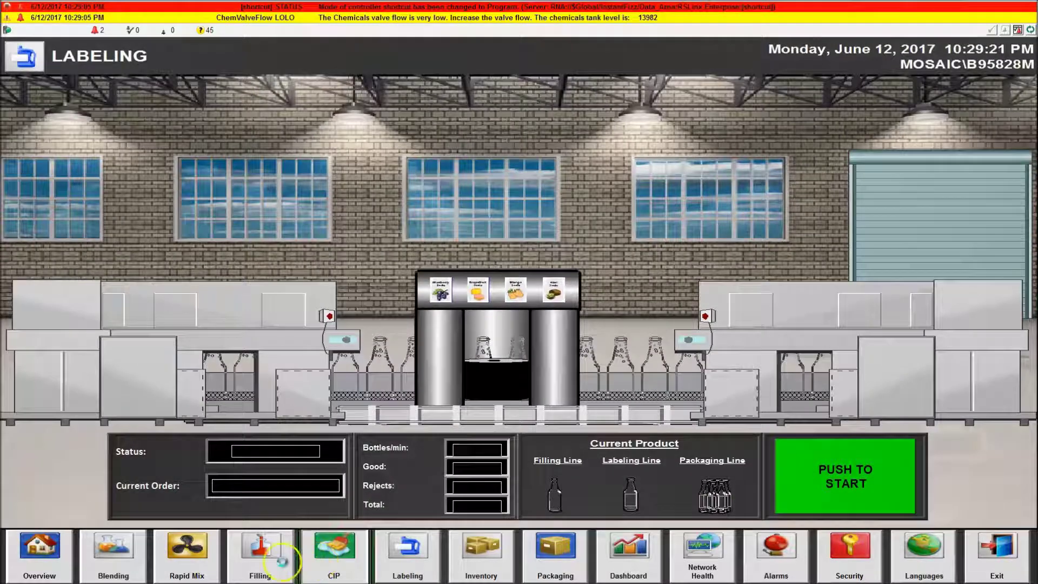
{"action": "left_click", "coordinate": [331, 555]}
{"action": "left_click", "coordinate": [259, 567]}
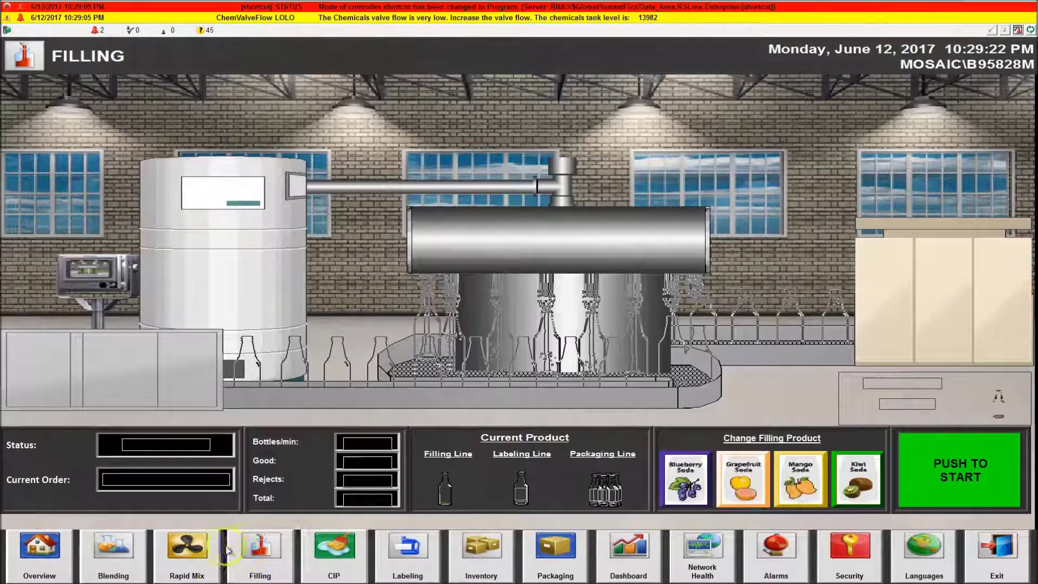
{"action": "left_click", "coordinate": [75, 557]}
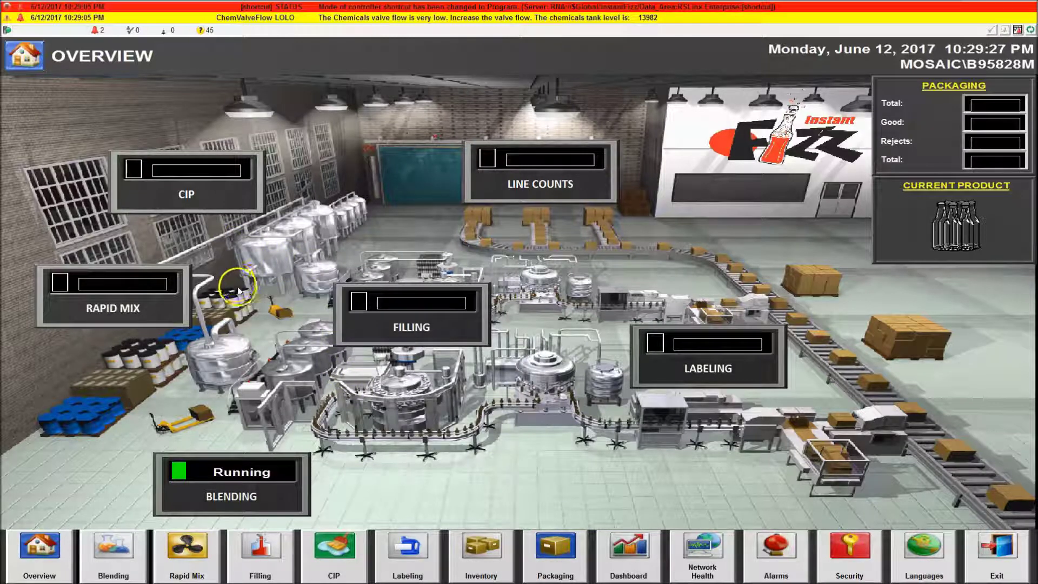
Exit the InstantFizz SE Client and confirm with YES / EXIT.
{"action": "left_click", "coordinate": [996, 549]}
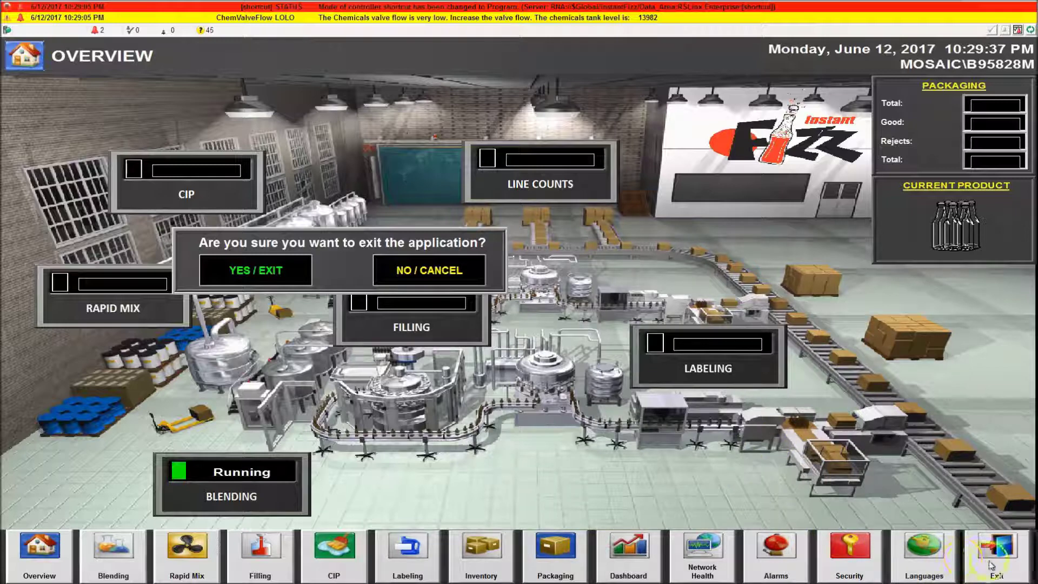
{"action": "left_click", "coordinate": [929, 556]}
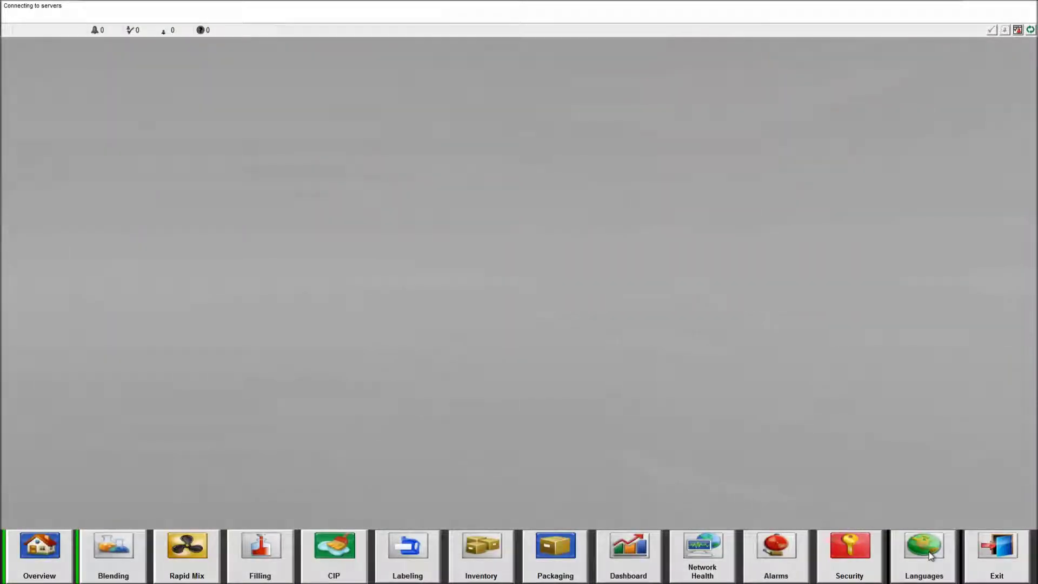
{"action": "left_click", "coordinate": [994, 565]}
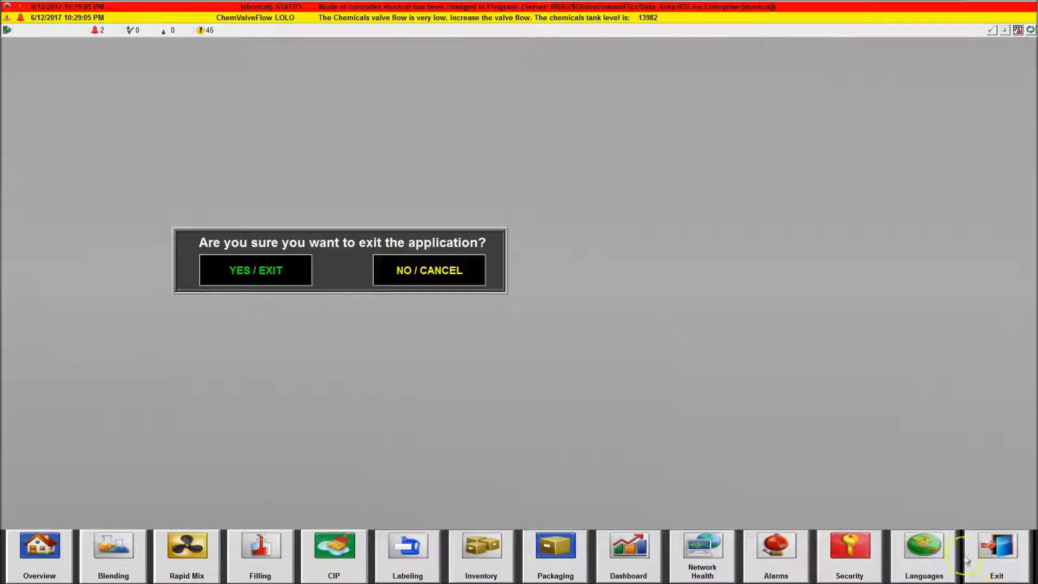
{"action": "left_click", "coordinate": [271, 279]}
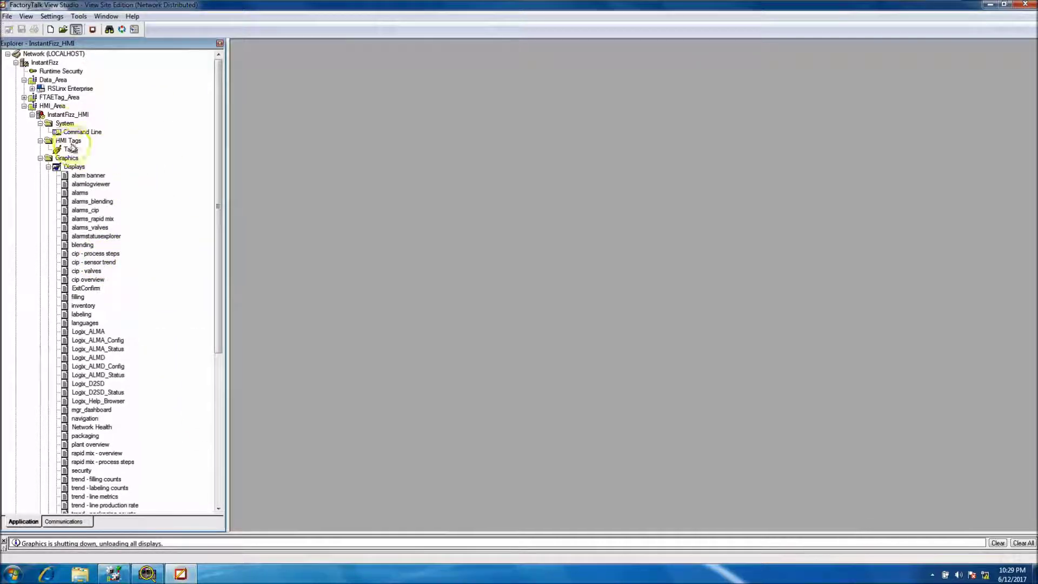
Under RSLinx Enterprise, select the device shortcut 'Shortcut' and verify its path to the controller.
{"action": "left_click", "coordinate": [32, 88]}
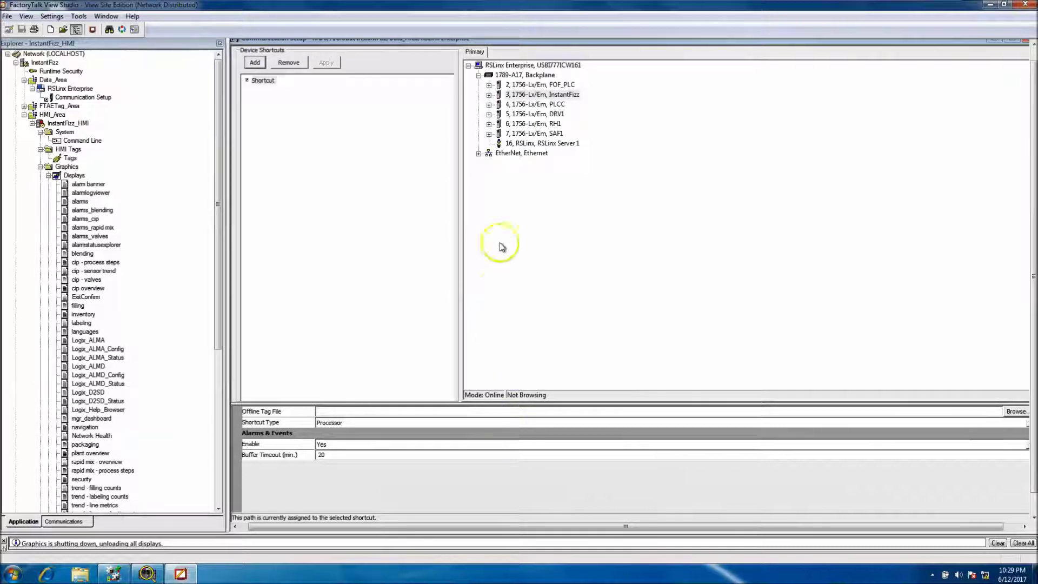
{"action": "left_click", "coordinate": [267, 82]}
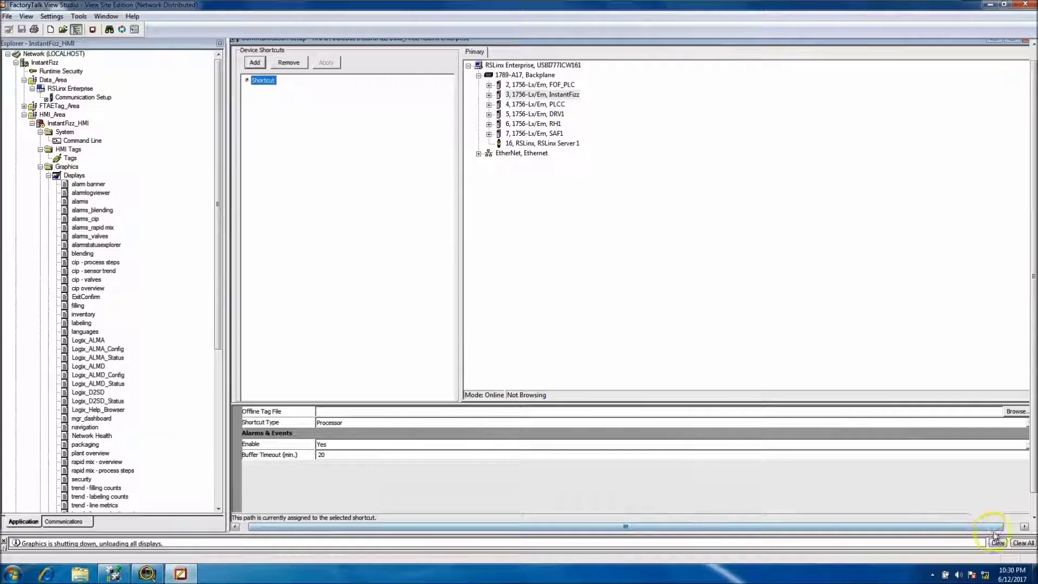
{"action": "left_click", "coordinate": [1024, 526]}
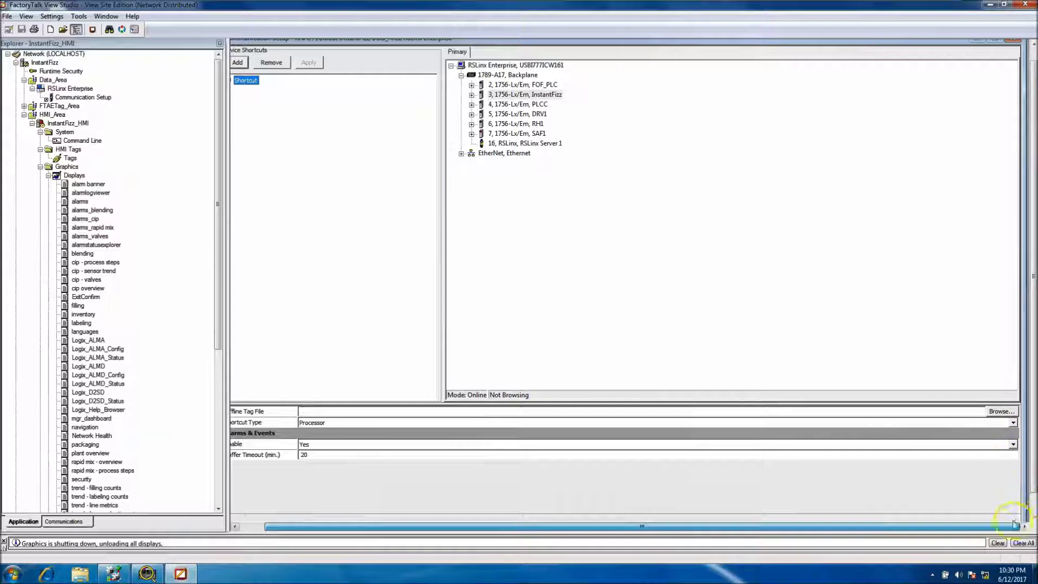
{"action": "left_click", "coordinate": [1028, 514]}
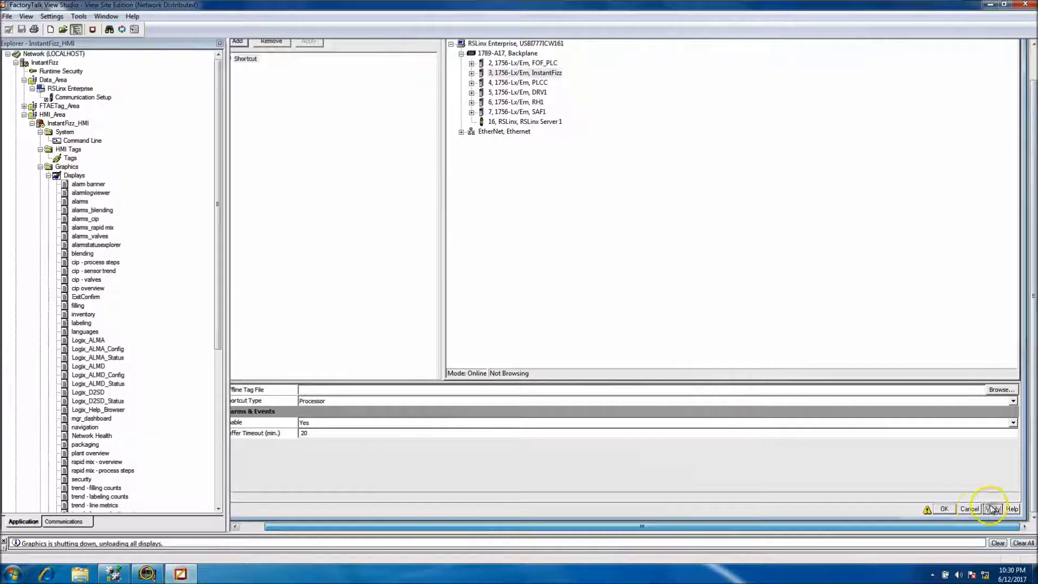
{"action": "left_click", "coordinate": [992, 509]}
Dismiss the verification results, accept communication setup, and open the plant overview display.
{"action": "left_click", "coordinate": [633, 342]}
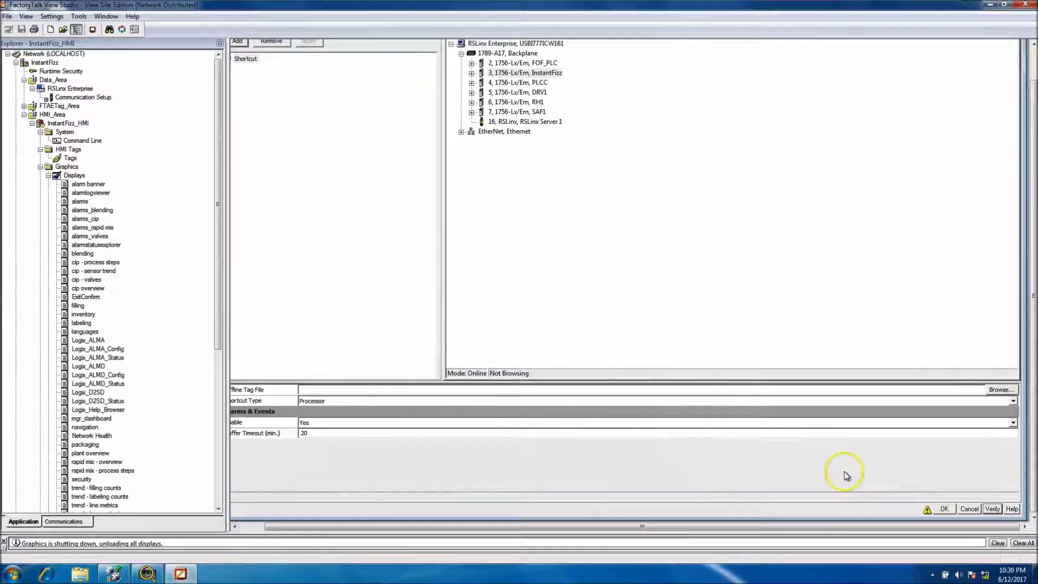
{"action": "left_click", "coordinate": [939, 507]}
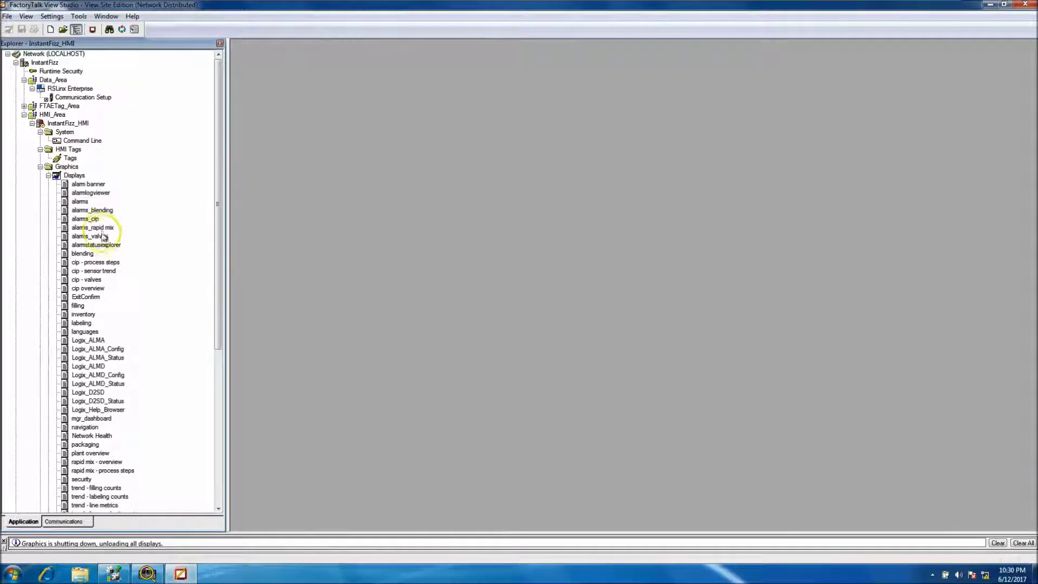
{"action": "double_click", "coordinate": [101, 453]}
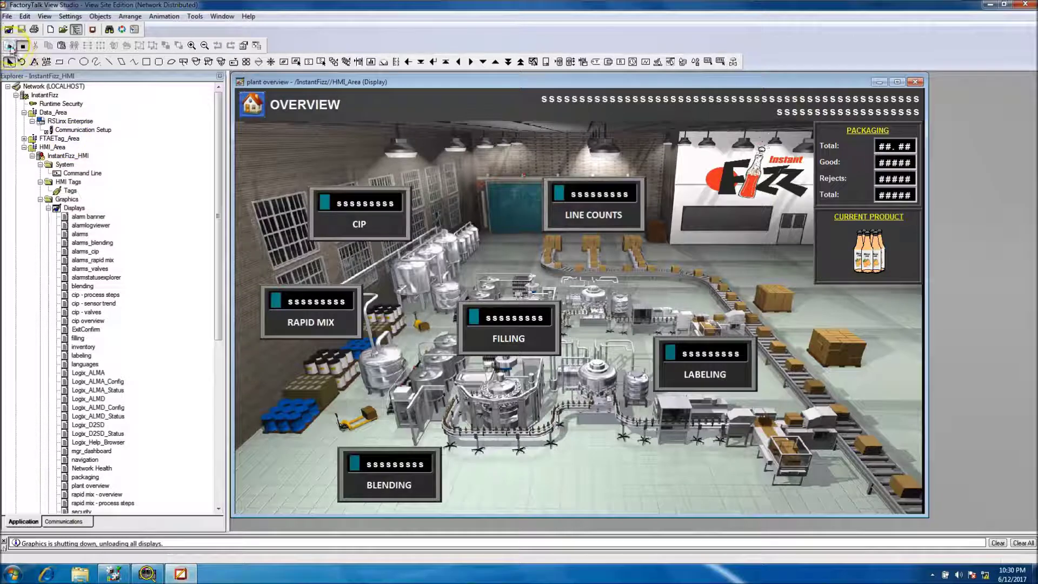
Test the plant overview display with live values, then return it to edit mode.
{"action": "left_click", "coordinate": [9, 46]}
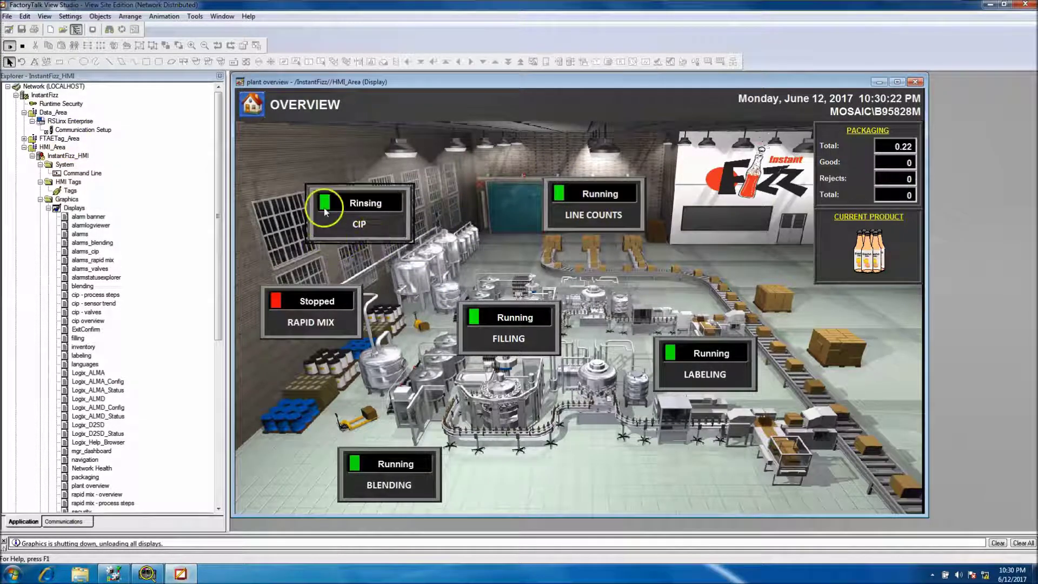
{"action": "left_click", "coordinate": [24, 47]}
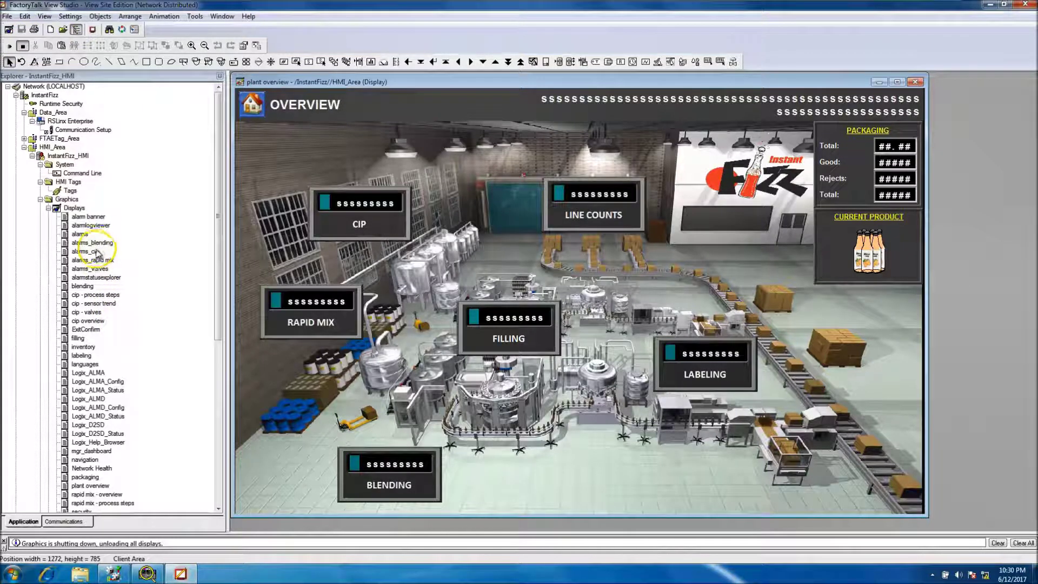
{"action": "left_click", "coordinate": [91, 487]}
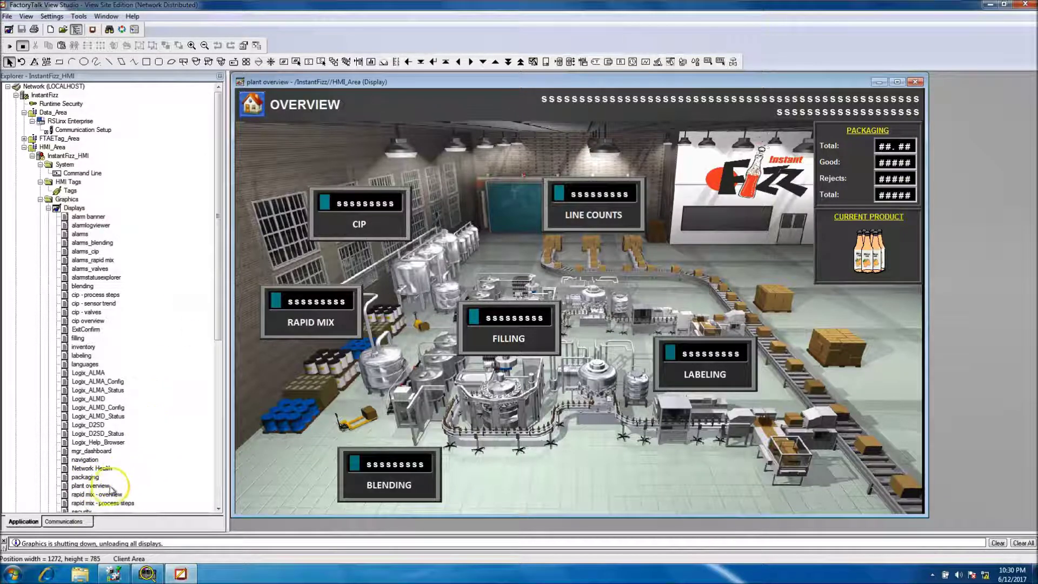
Open rapid mix - overview, test it with live values, and return it to edit mode.
{"action": "double_click", "coordinate": [98, 494]}
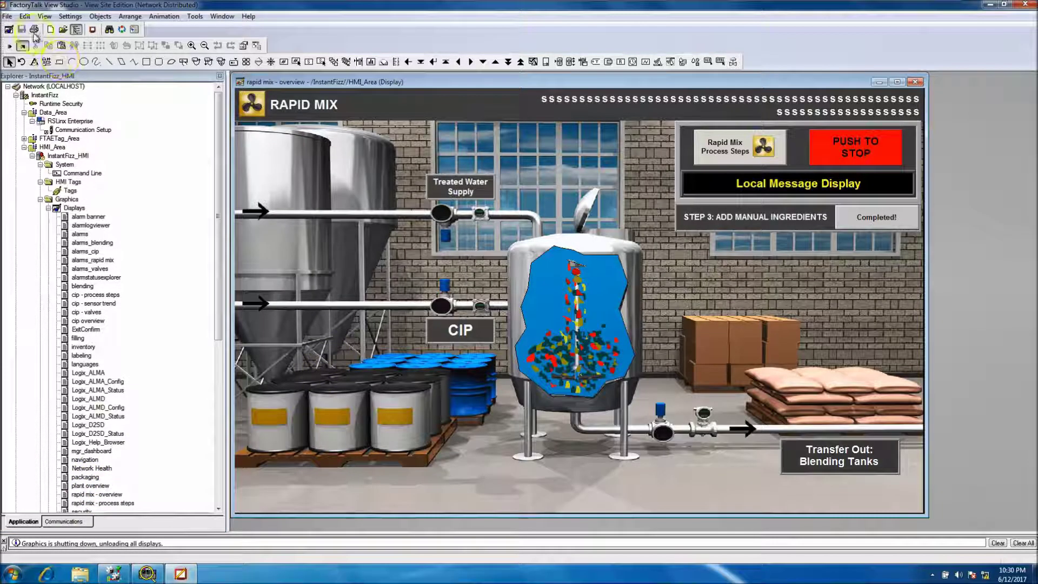
{"action": "left_click", "coordinate": [10, 47]}
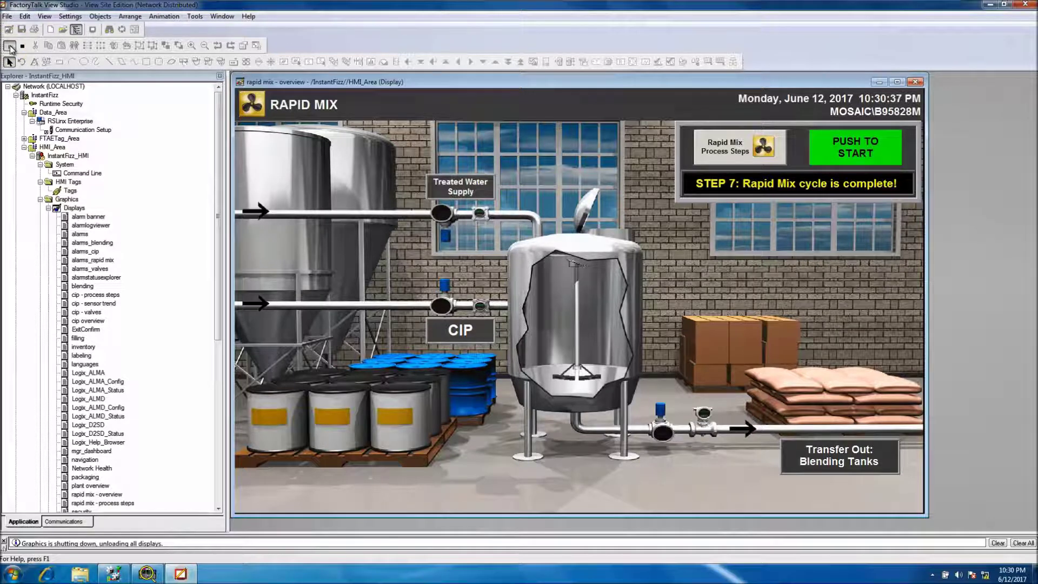
{"action": "left_click", "coordinate": [23, 46]}
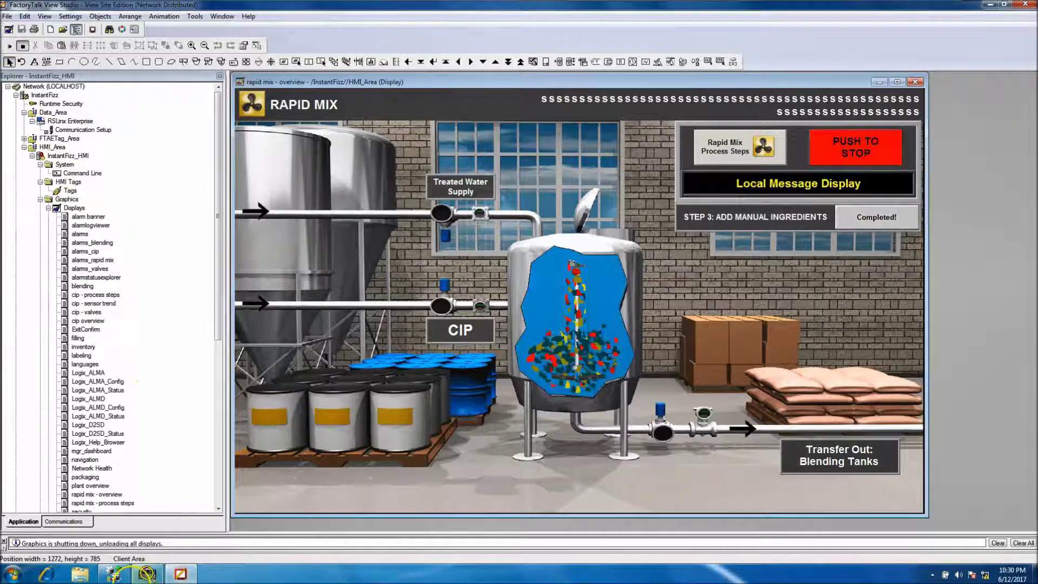
{"action": "left_click", "coordinate": [92, 30]}
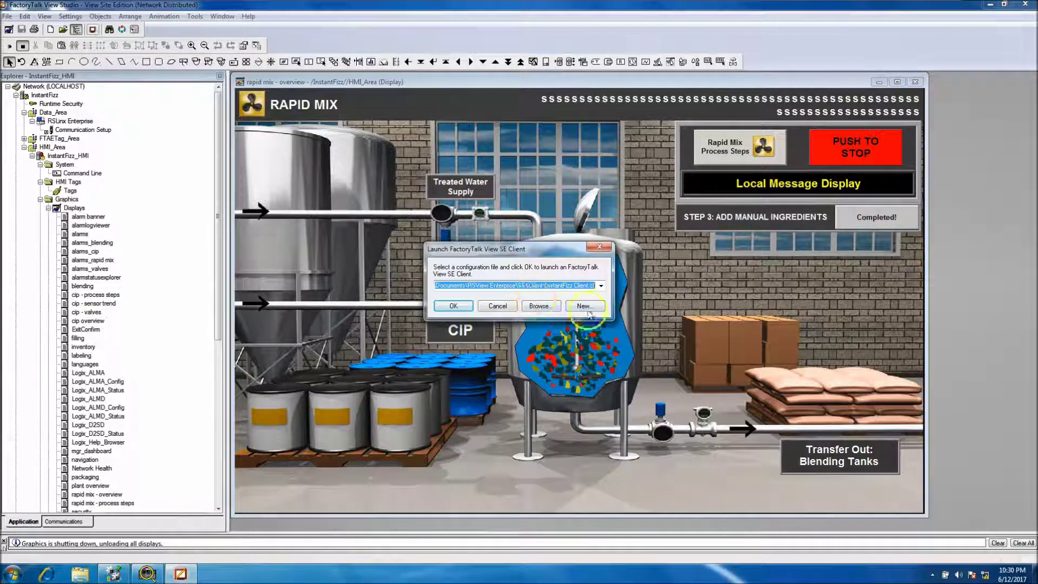
Launch the SE Client with the InstantFizz client configuration file and let it load the Overview display.
{"action": "left_click", "coordinate": [452, 306]}
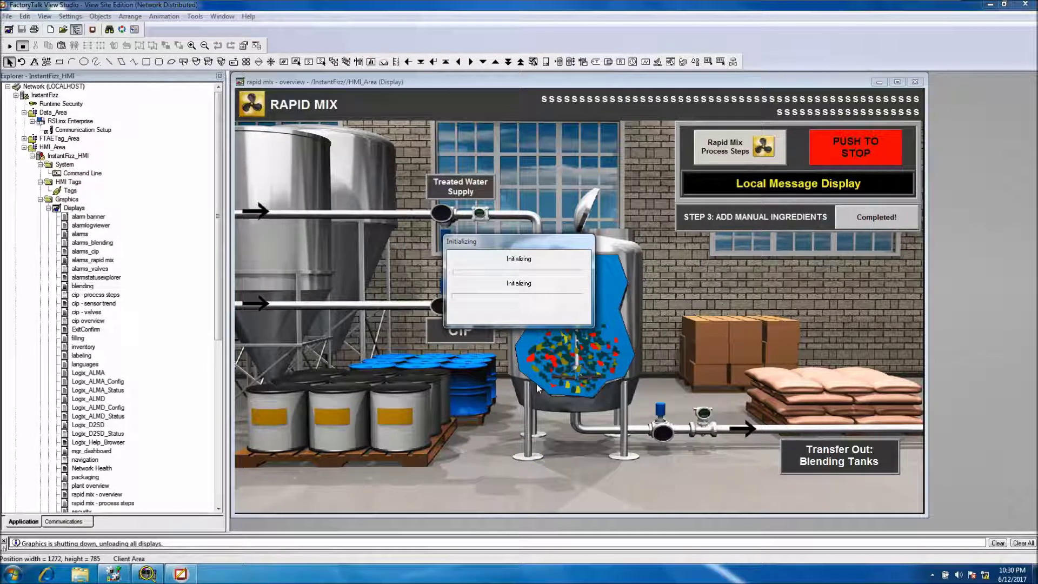
{"action": "left_click", "coordinate": [535, 383]}
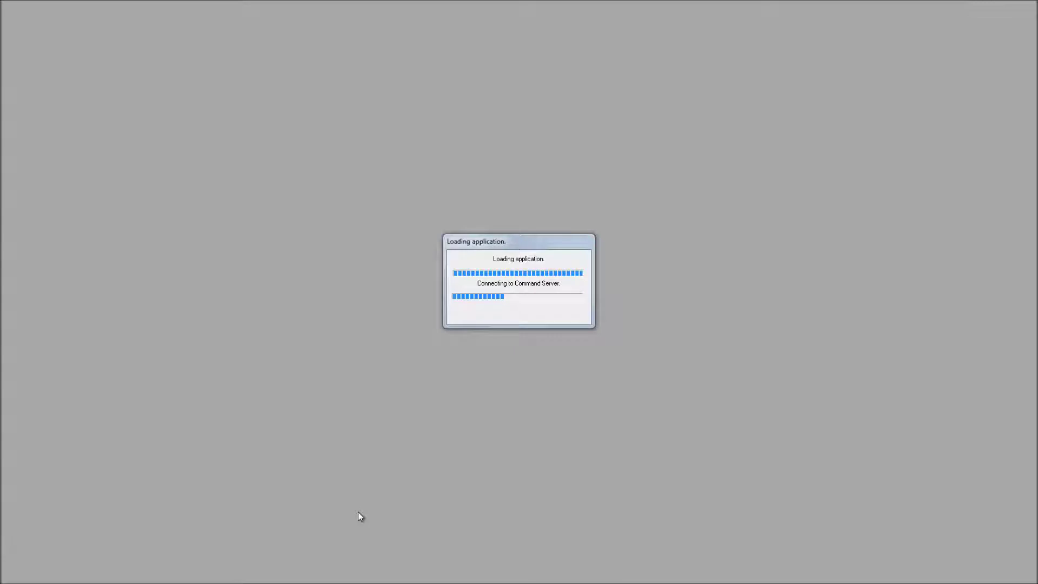
{"action": "left_click", "coordinate": [359, 497]}
On the Blending screen, check the Agitator Motor faceplate and Blending Alarms list, then go to Rapid Mix.
{"action": "left_click", "coordinate": [379, 408]}
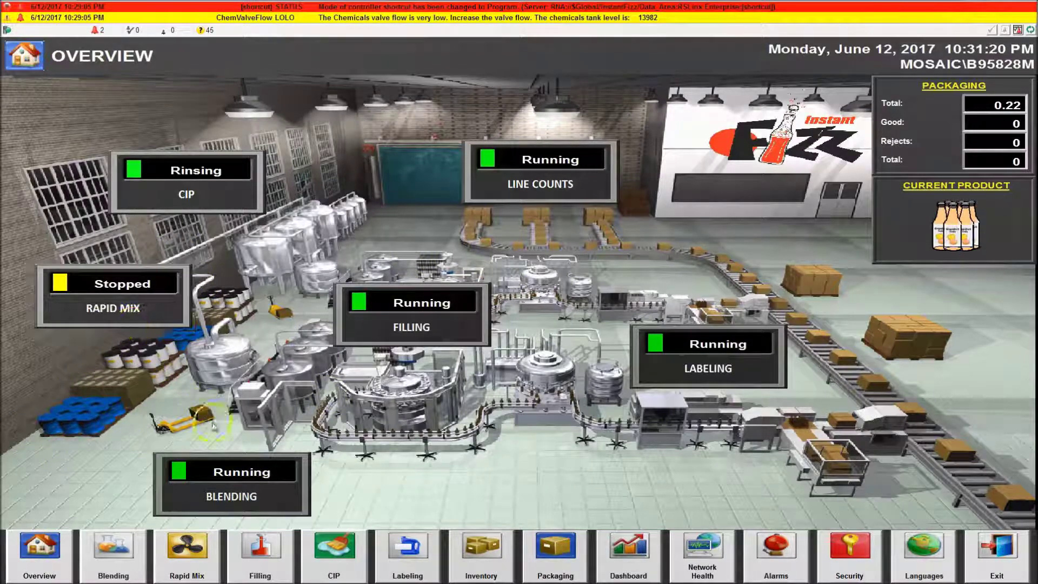
{"action": "left_click", "coordinate": [237, 476]}
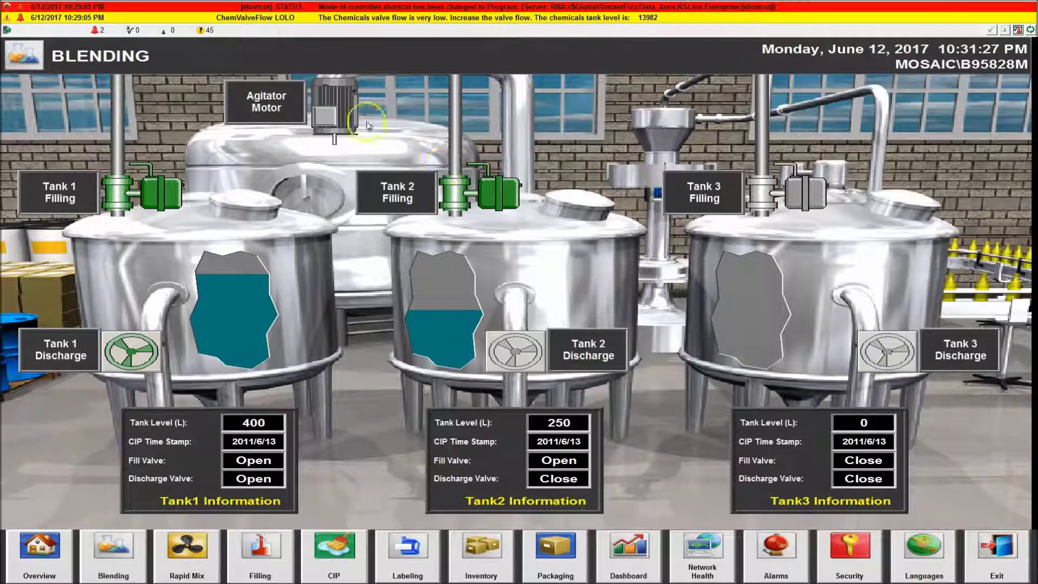
{"action": "left_click", "coordinate": [352, 106]}
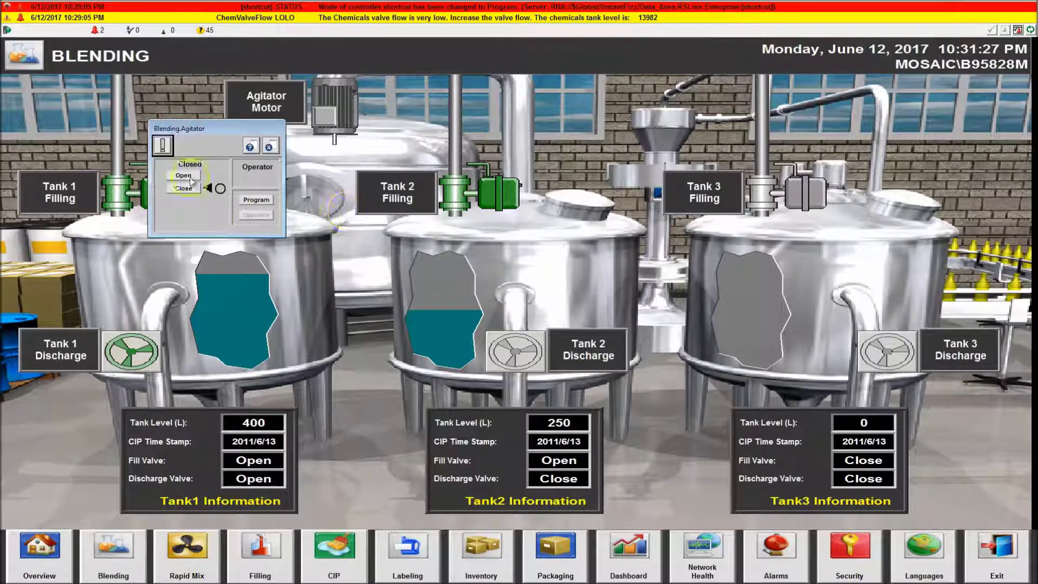
{"action": "left_click", "coordinate": [270, 146]}
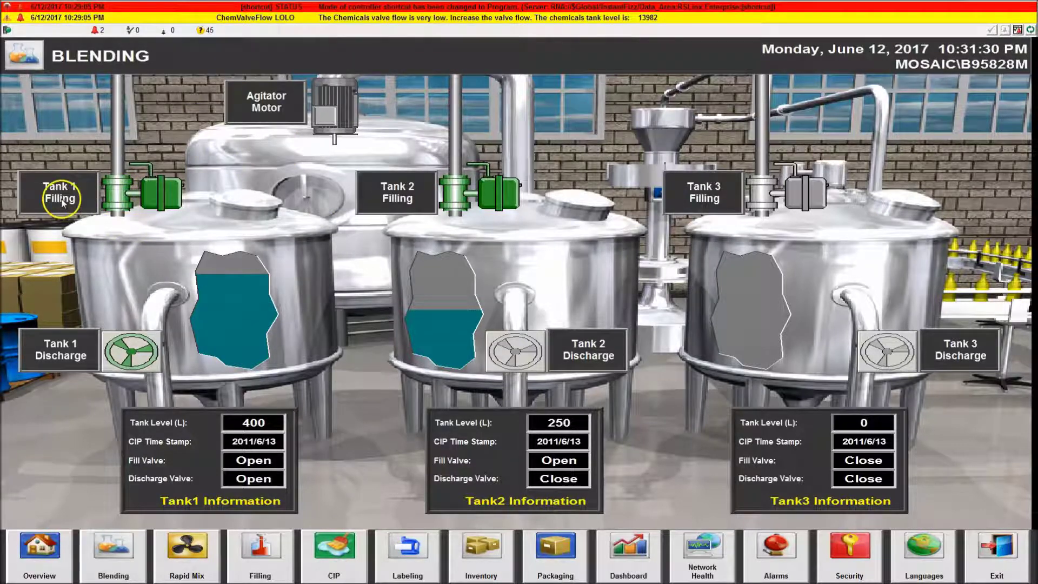
{"action": "left_click", "coordinate": [139, 297]}
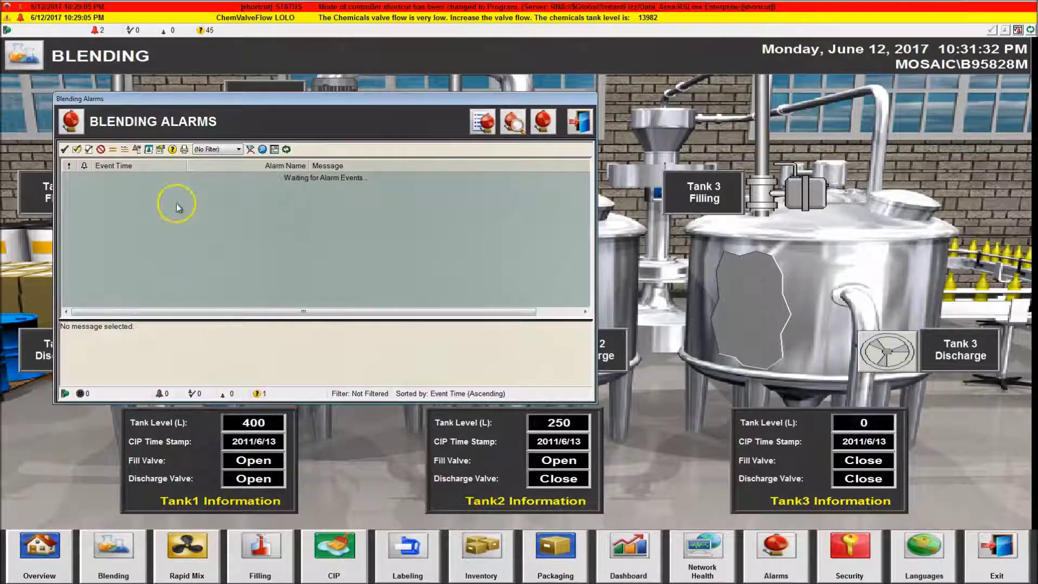
{"action": "left_click", "coordinate": [580, 121]}
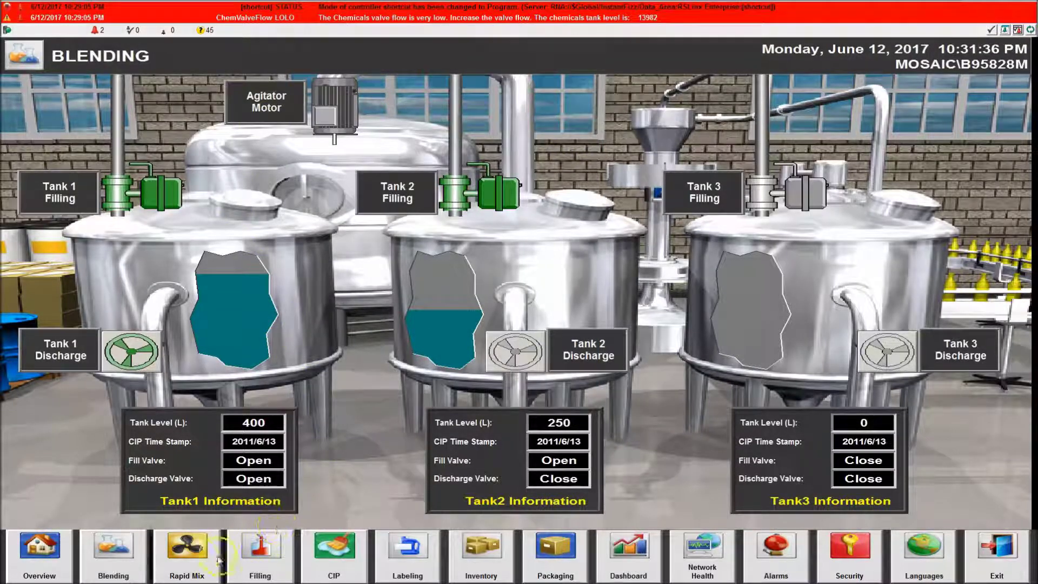
{"action": "left_click", "coordinate": [188, 556]}
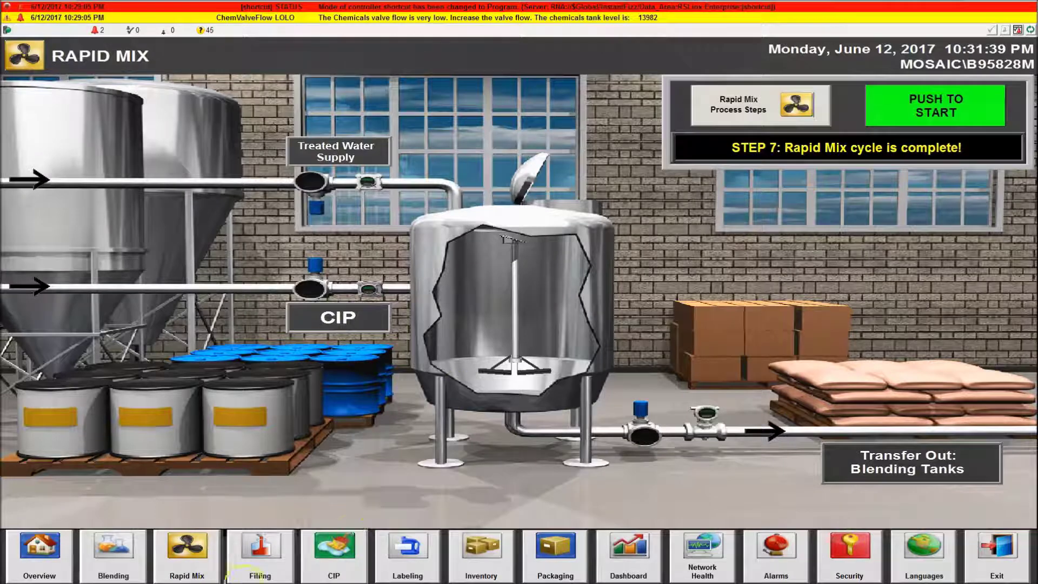
On the Filling screen, pick a different soda product and restart the filling line.
{"action": "left_click", "coordinate": [261, 548]}
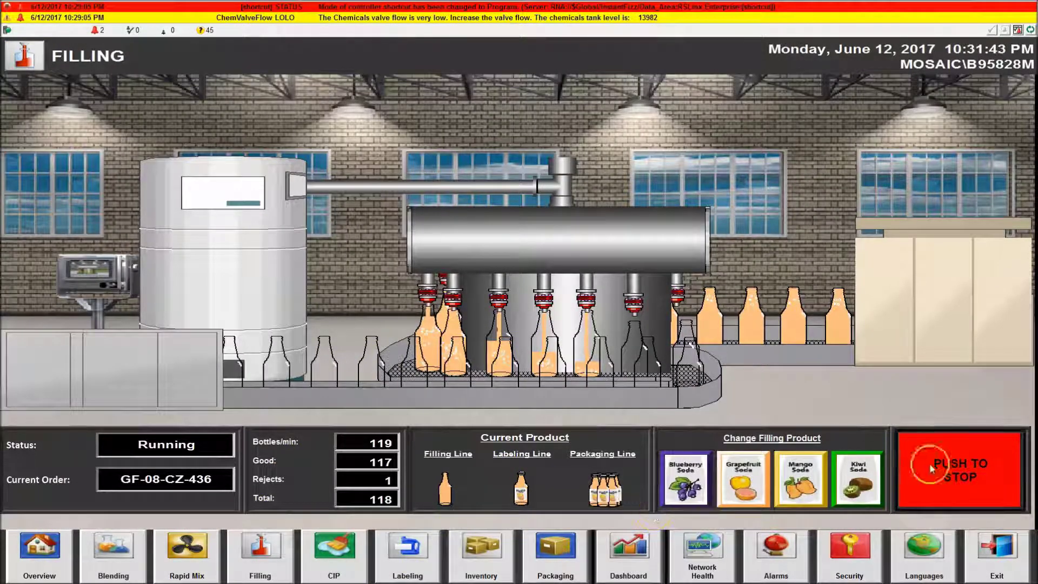
{"action": "left_click", "coordinate": [767, 477]}
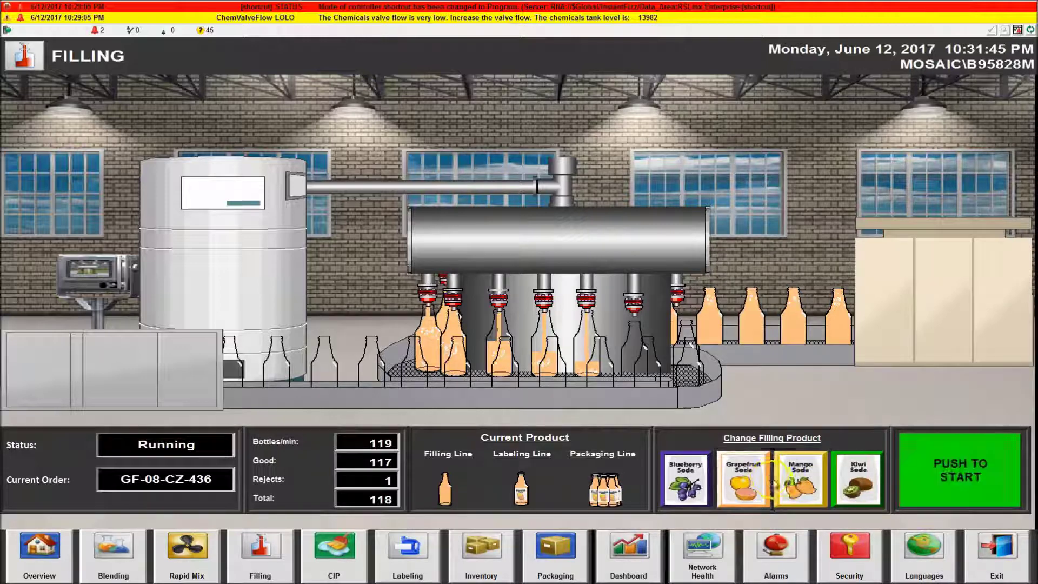
{"action": "left_click", "coordinate": [926, 447]}
{"action": "left_click", "coordinate": [923, 446]}
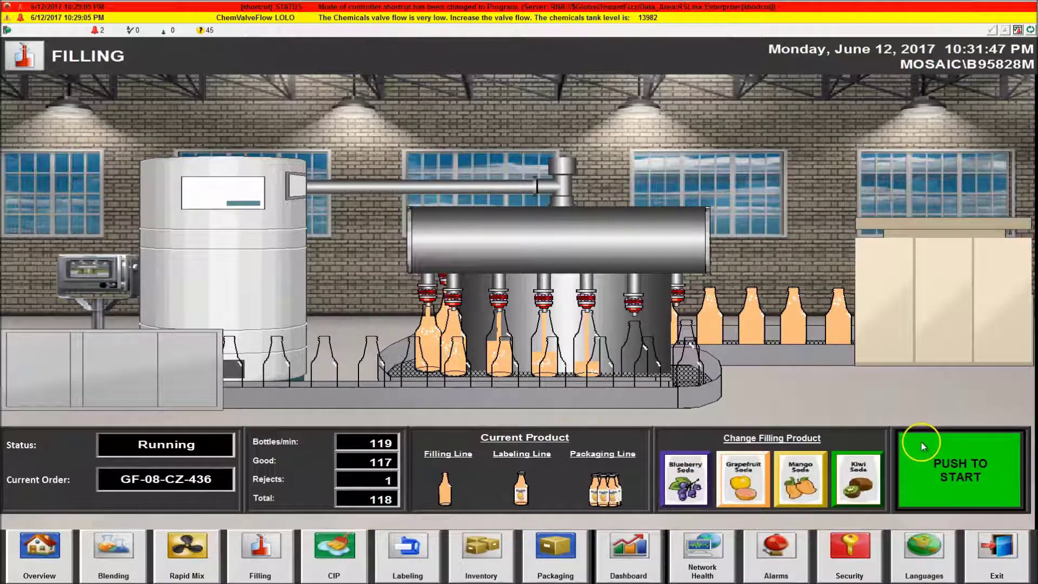
{"action": "left_click", "coordinate": [329, 502]}
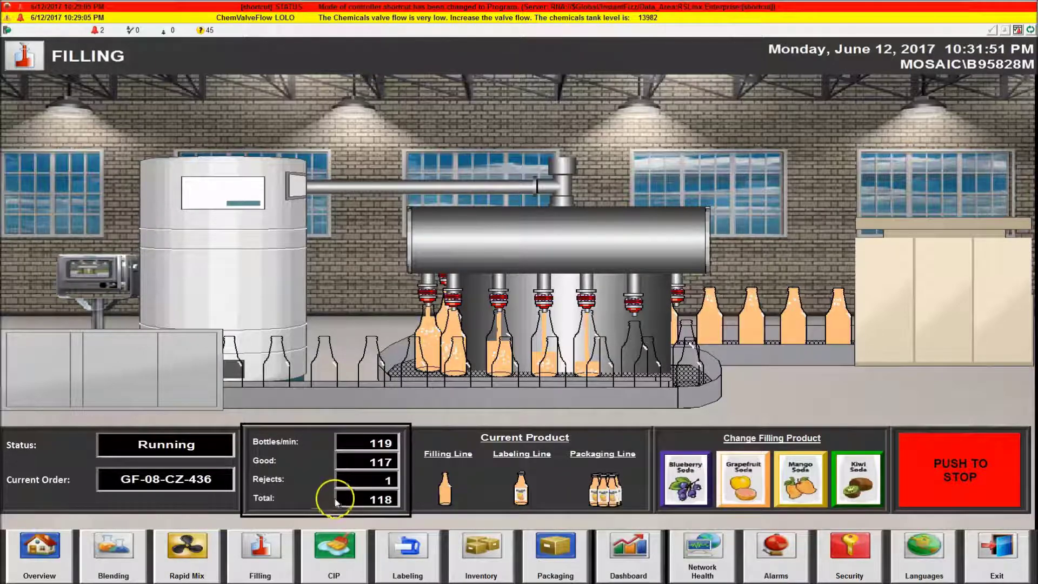
Stop and restart filling with Blueberry Soda, then Mango Soda, and bring up the CIP screen.
{"action": "left_click", "coordinate": [698, 483]}
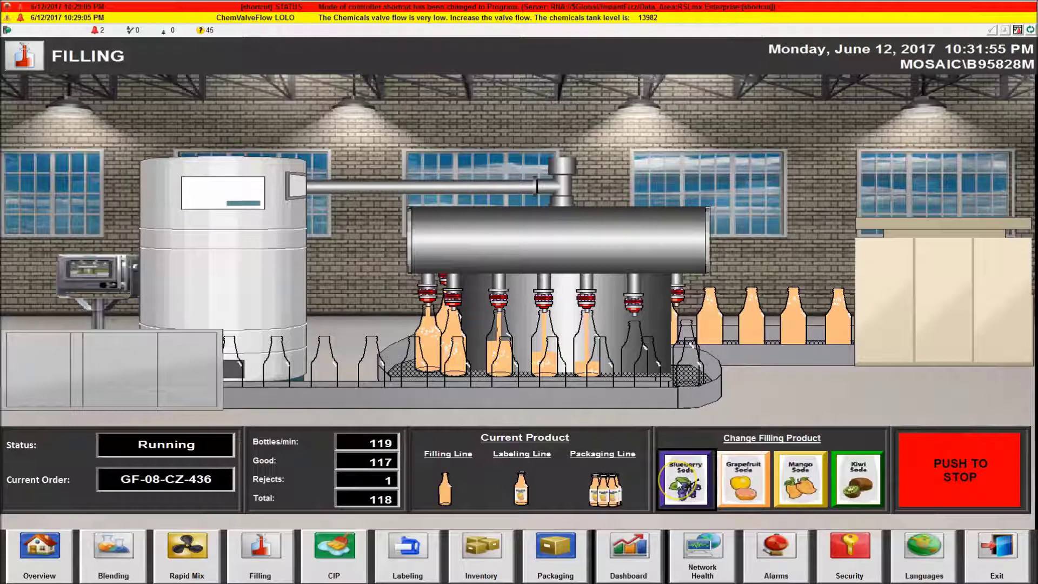
{"action": "left_click", "coordinate": [919, 460]}
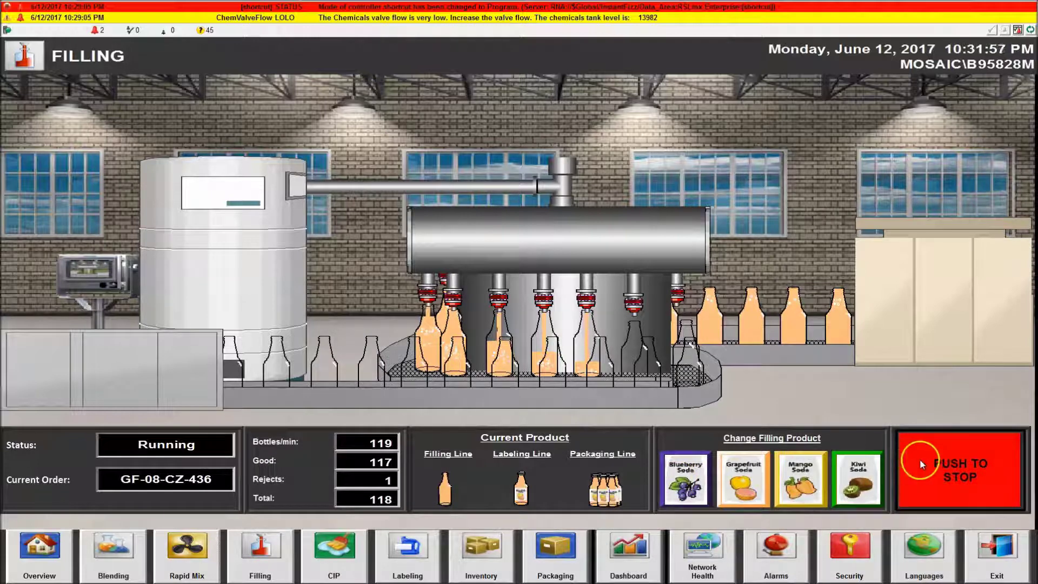
{"action": "left_click", "coordinate": [687, 490]}
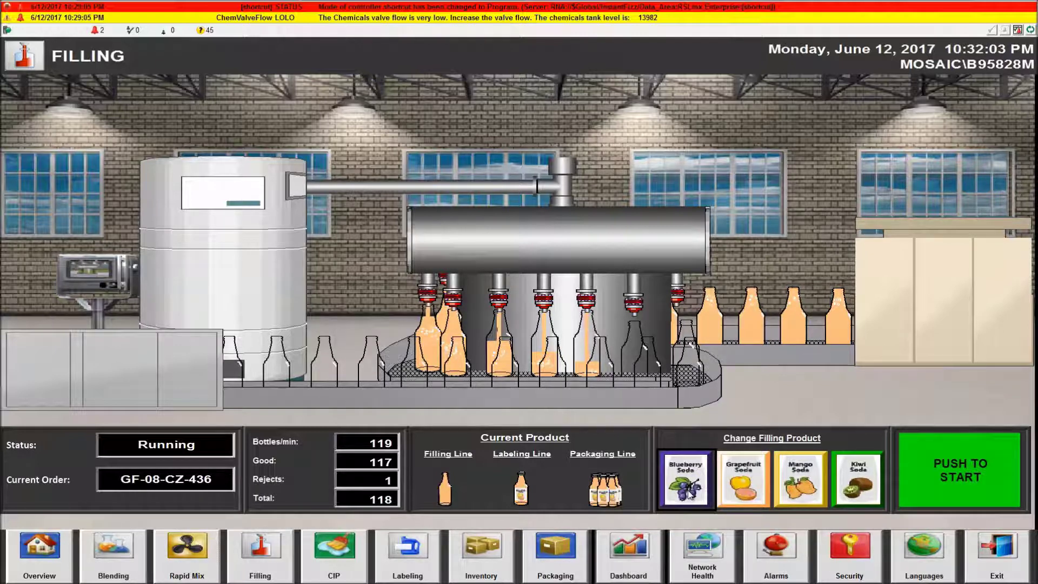
{"action": "left_click", "coordinate": [908, 456]}
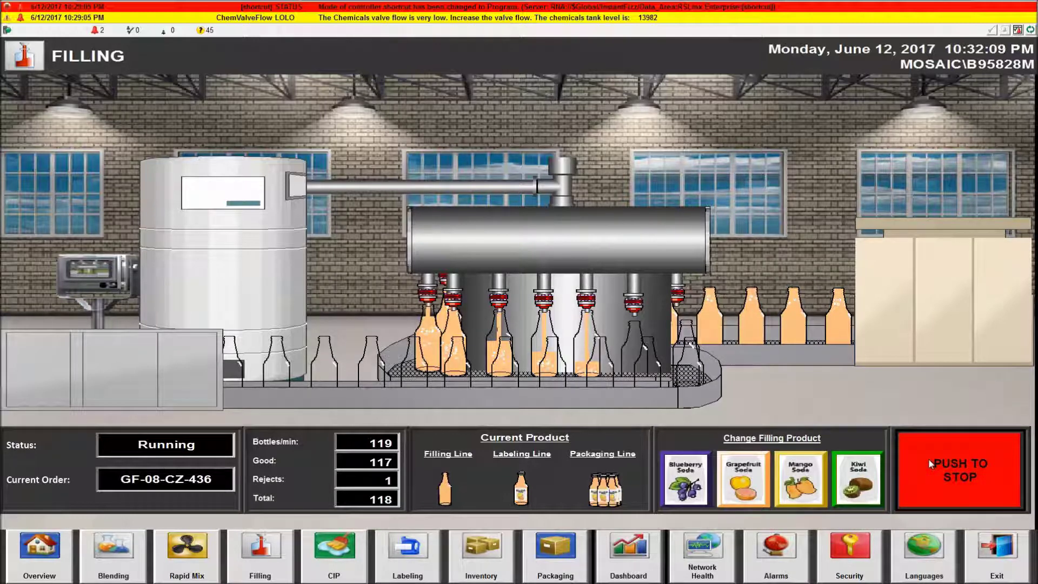
{"action": "left_click", "coordinate": [929, 458]}
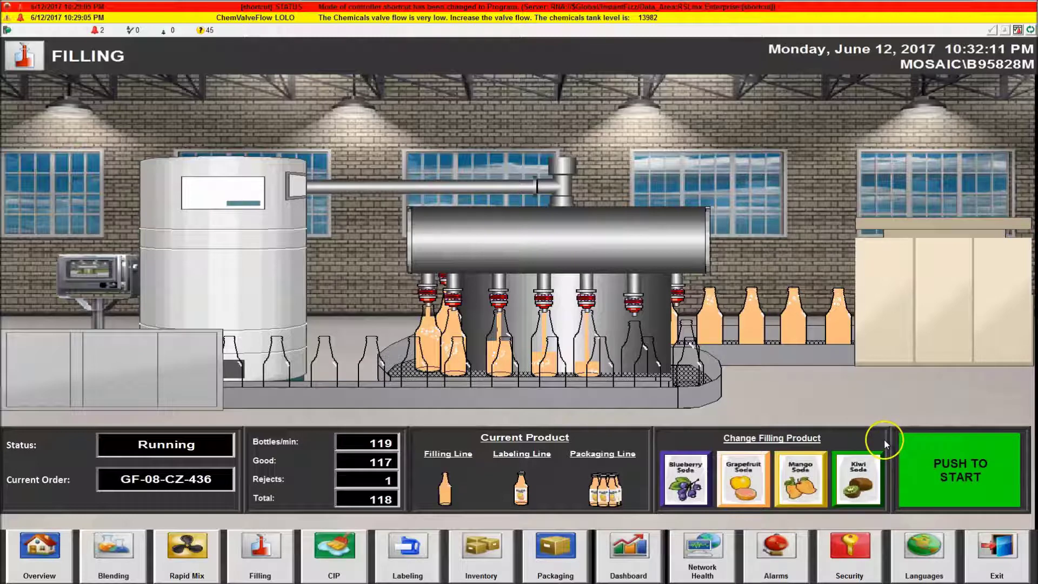
{"action": "left_click", "coordinate": [822, 497]}
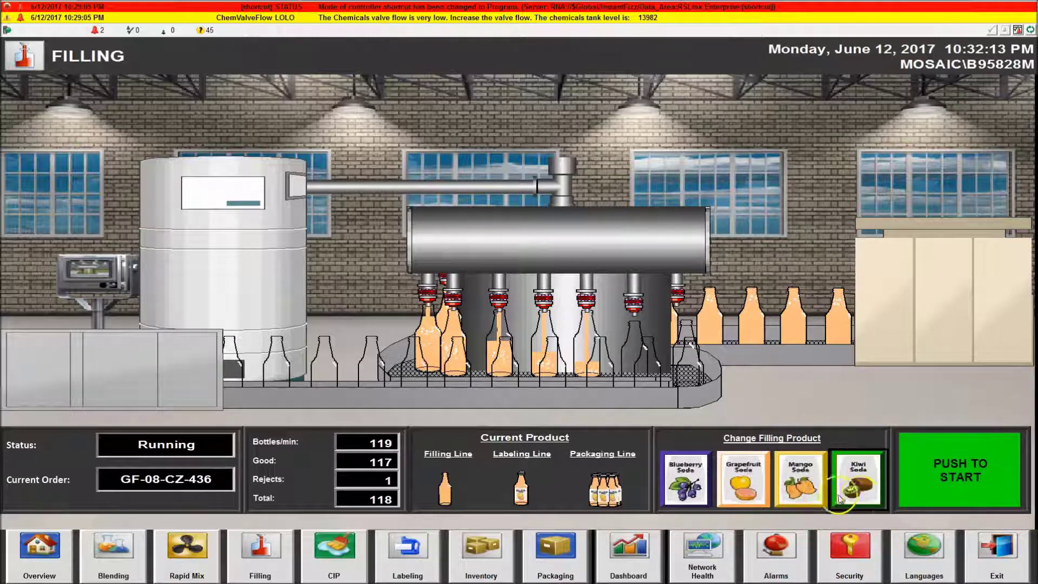
{"action": "left_click", "coordinate": [897, 477]}
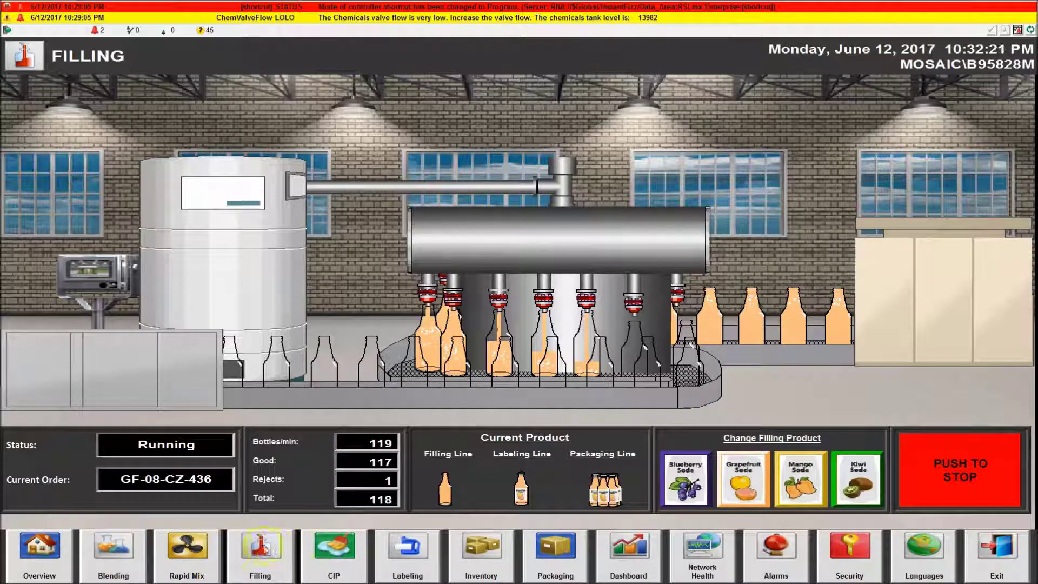
{"action": "left_click", "coordinate": [334, 557]}
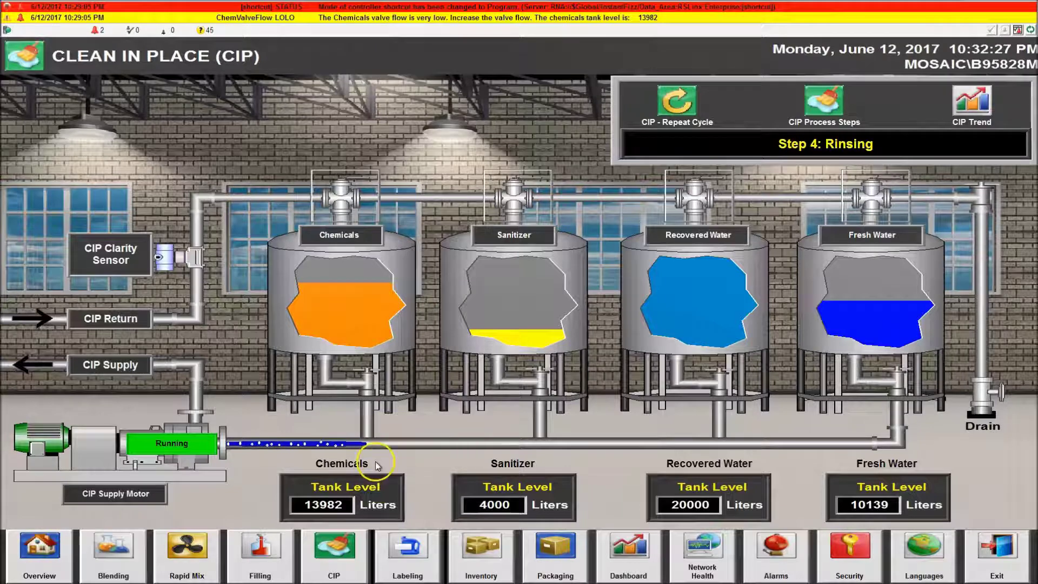
On the Labeling screen, stop and restart the labeling line.
{"action": "left_click", "coordinate": [425, 572]}
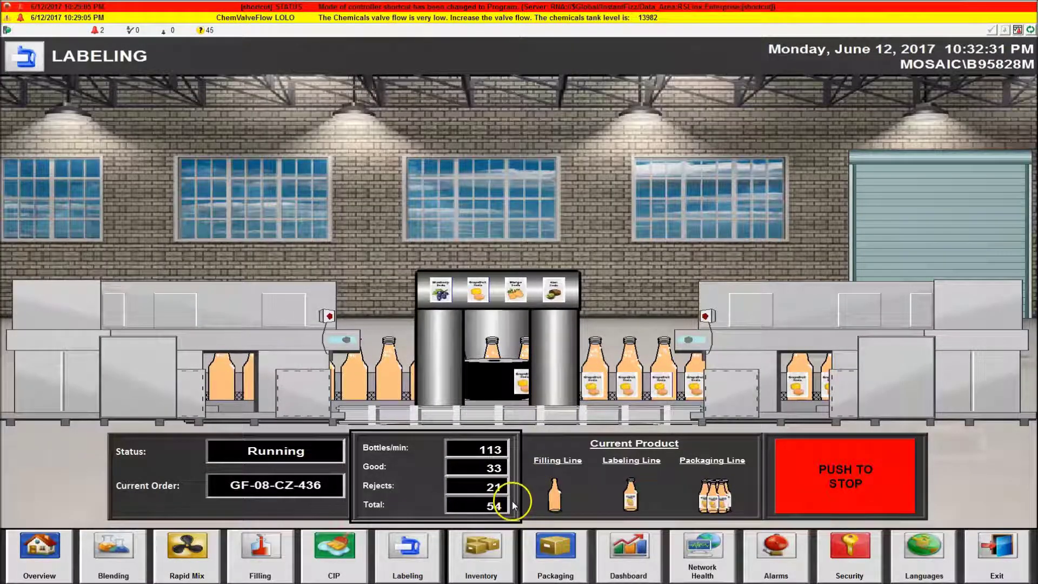
{"action": "left_click", "coordinate": [804, 507]}
{"action": "left_click", "coordinate": [803, 503]}
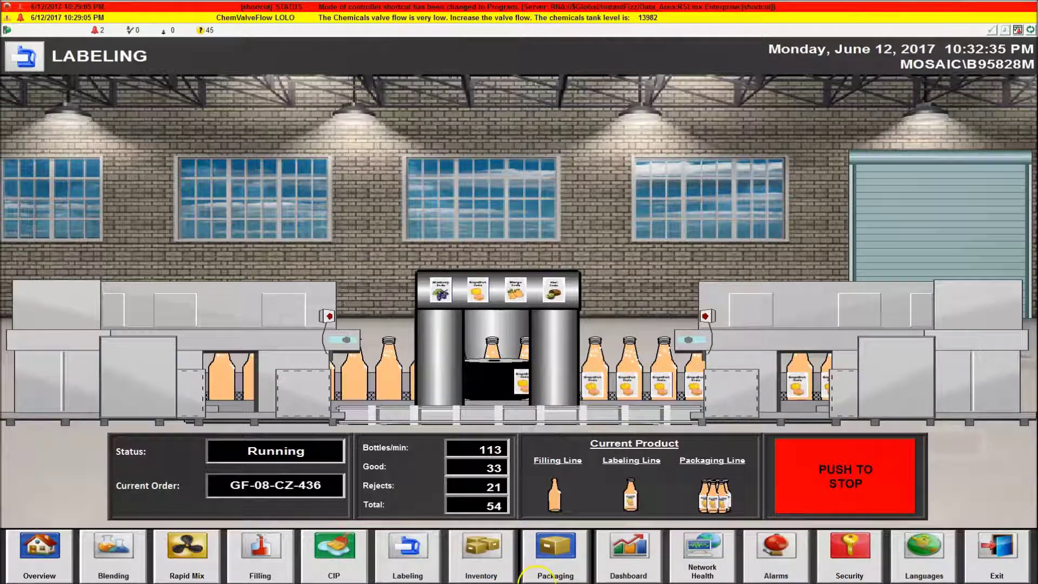
View Packaging, the Line 1 Status dashboard and the Network Health summary, then close the summary.
{"action": "left_click", "coordinate": [578, 557]}
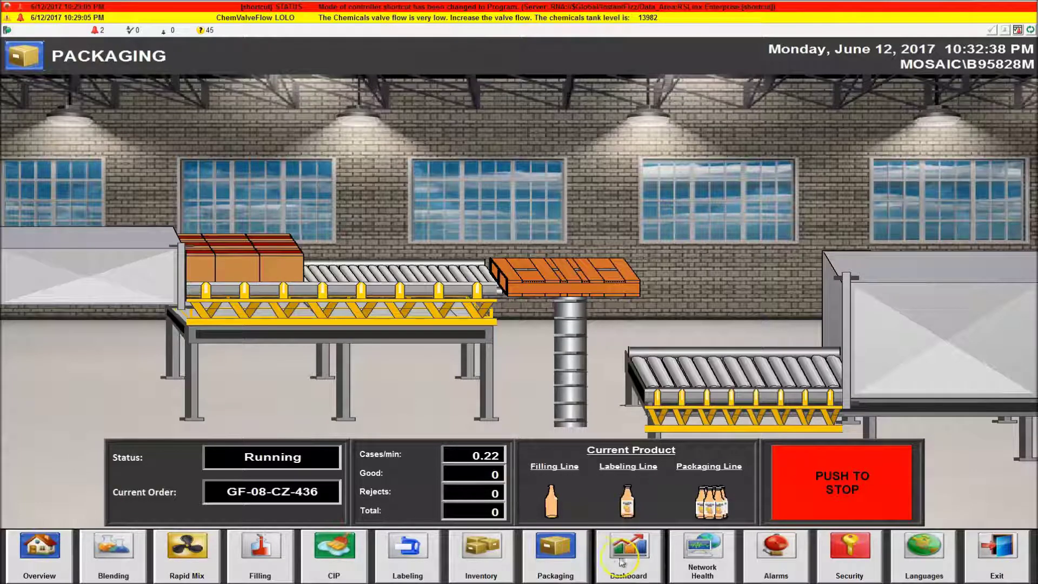
{"action": "left_click", "coordinate": [622, 562]}
{"action": "left_click", "coordinate": [702, 552]}
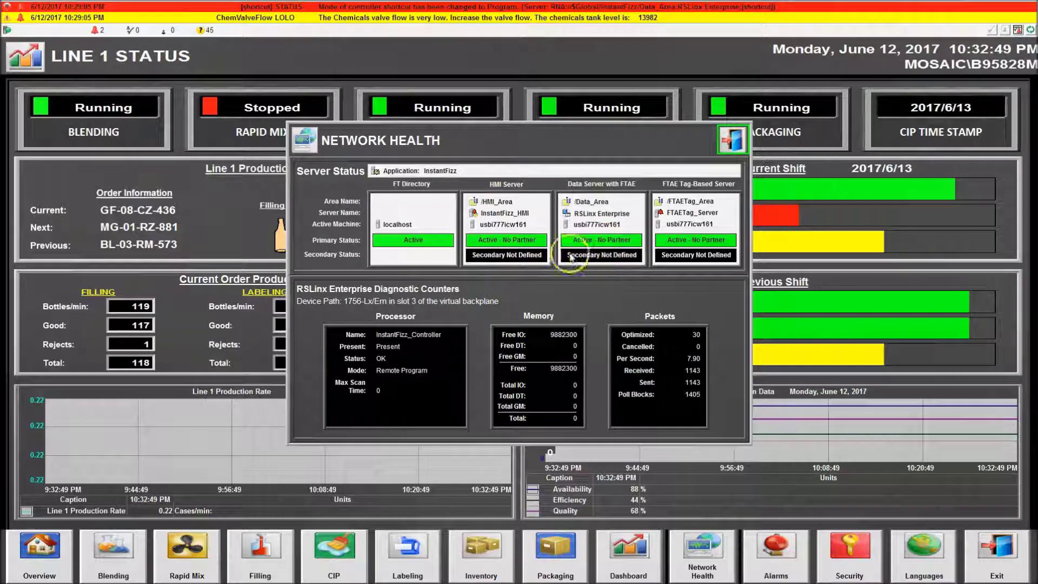
{"action": "left_click", "coordinate": [742, 145]}
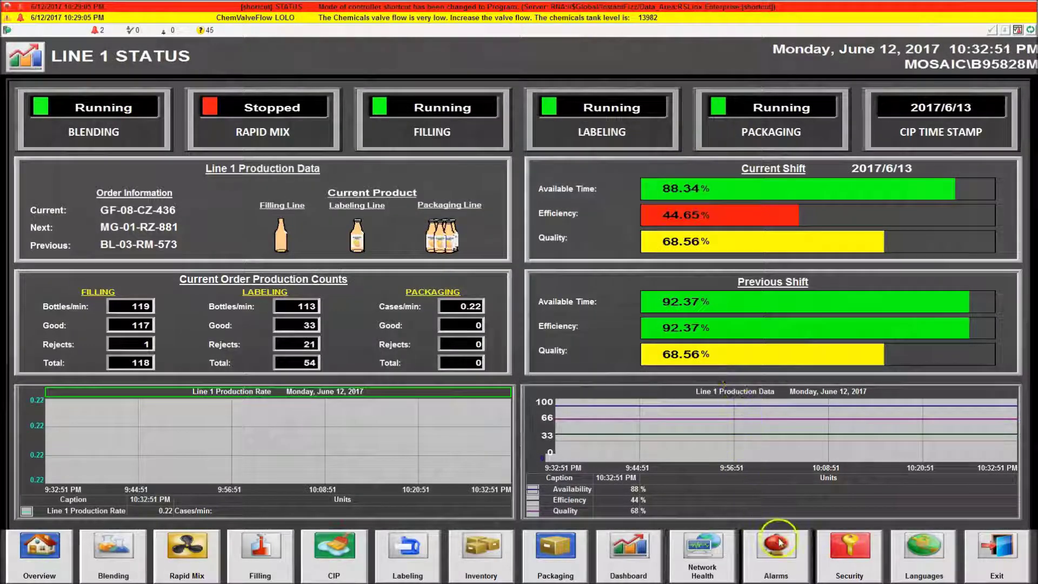
Start the Rapid Mix cycle, open and close its Process Steps, then exit and confirm.
{"action": "left_click", "coordinate": [260, 103]}
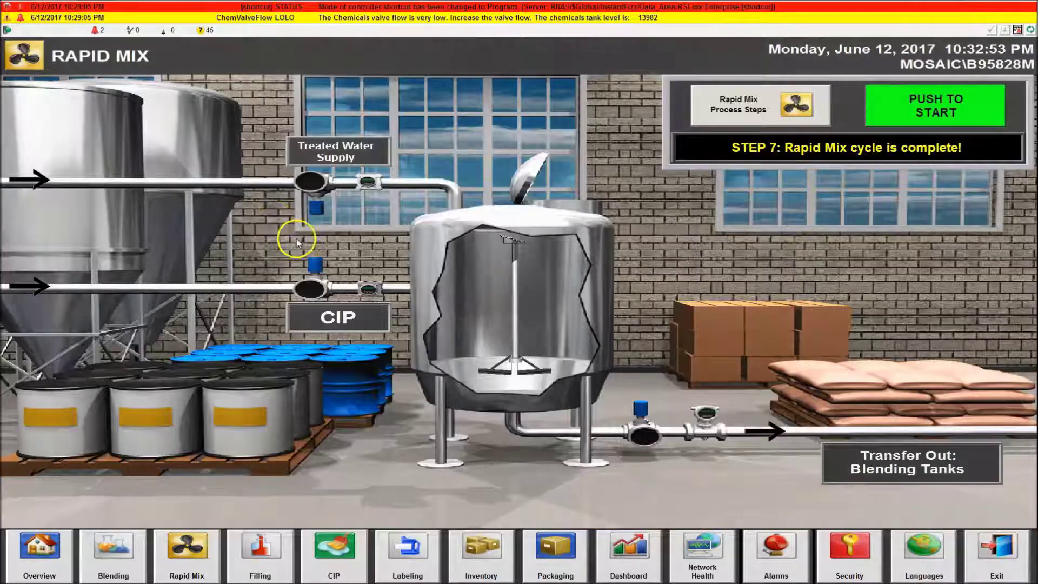
{"action": "left_click", "coordinate": [875, 106]}
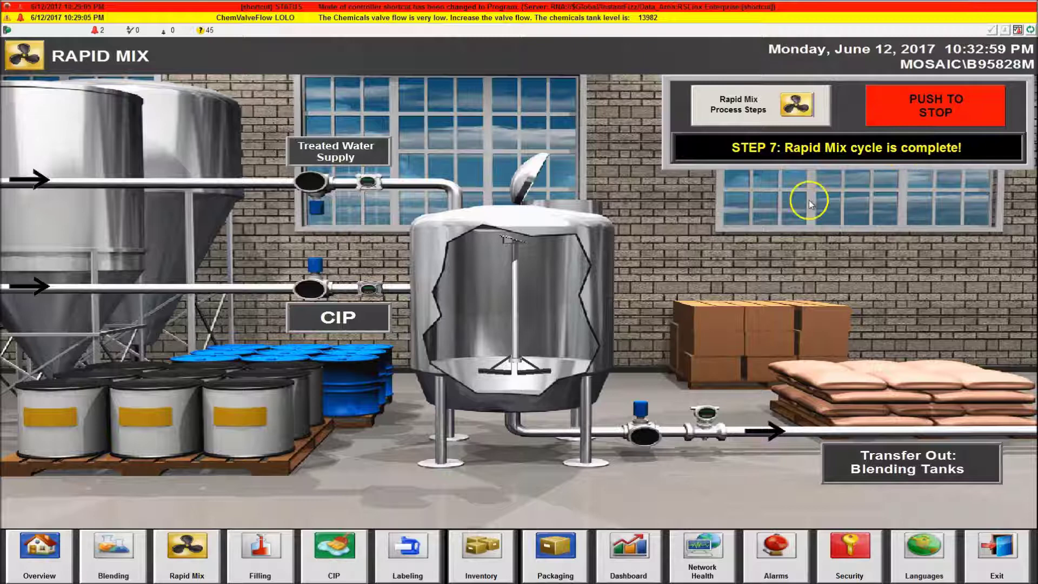
{"action": "left_click", "coordinate": [742, 115]}
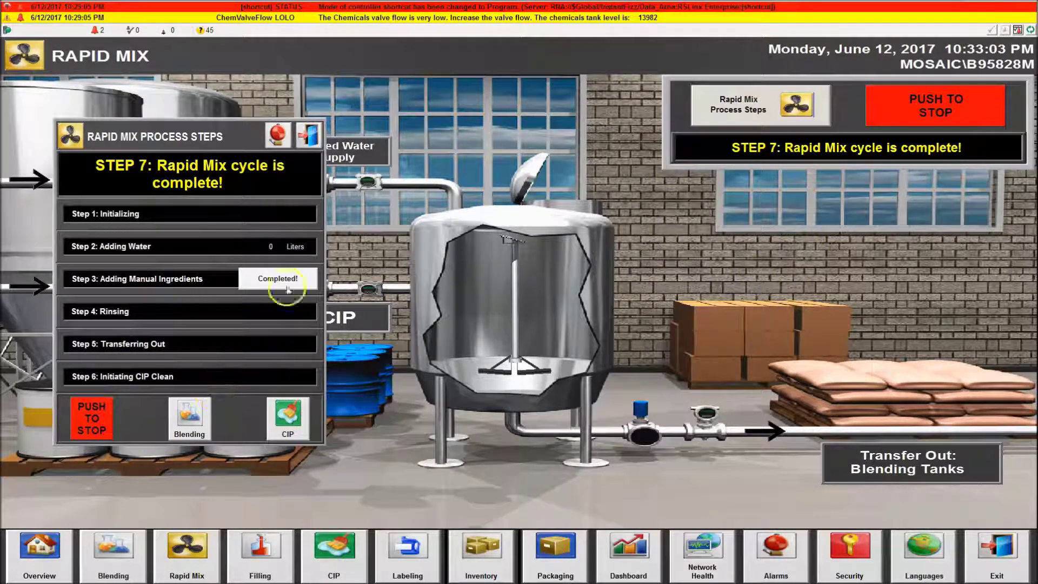
{"action": "left_click", "coordinate": [311, 138]}
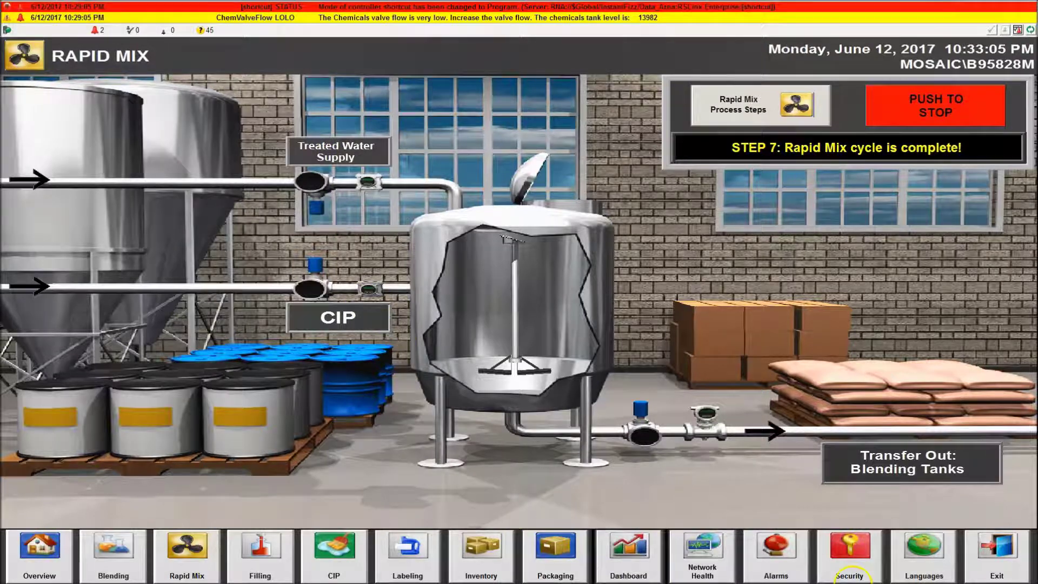
{"action": "left_click", "coordinate": [990, 564]}
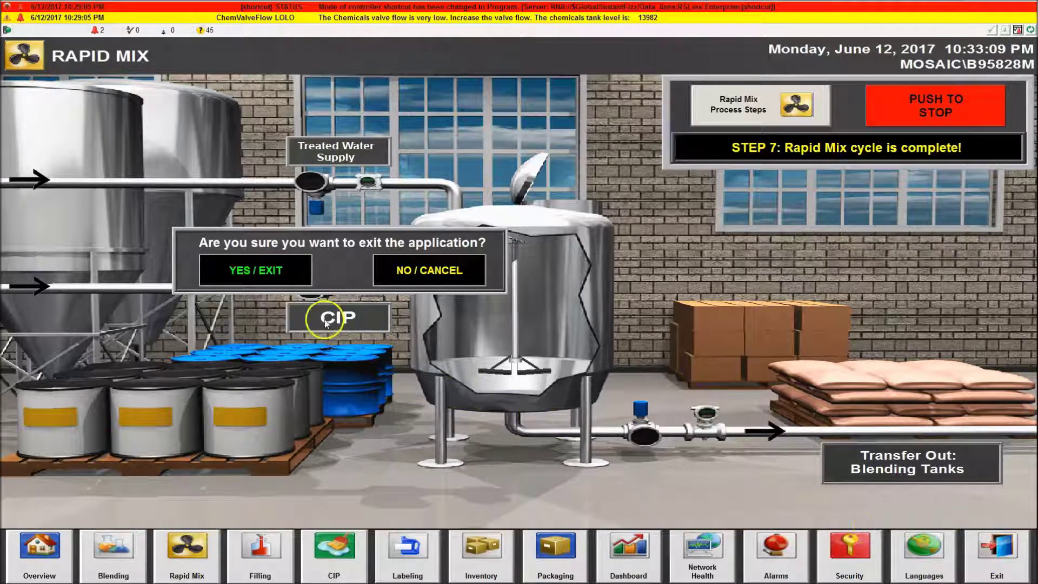
{"action": "left_click", "coordinate": [243, 270]}
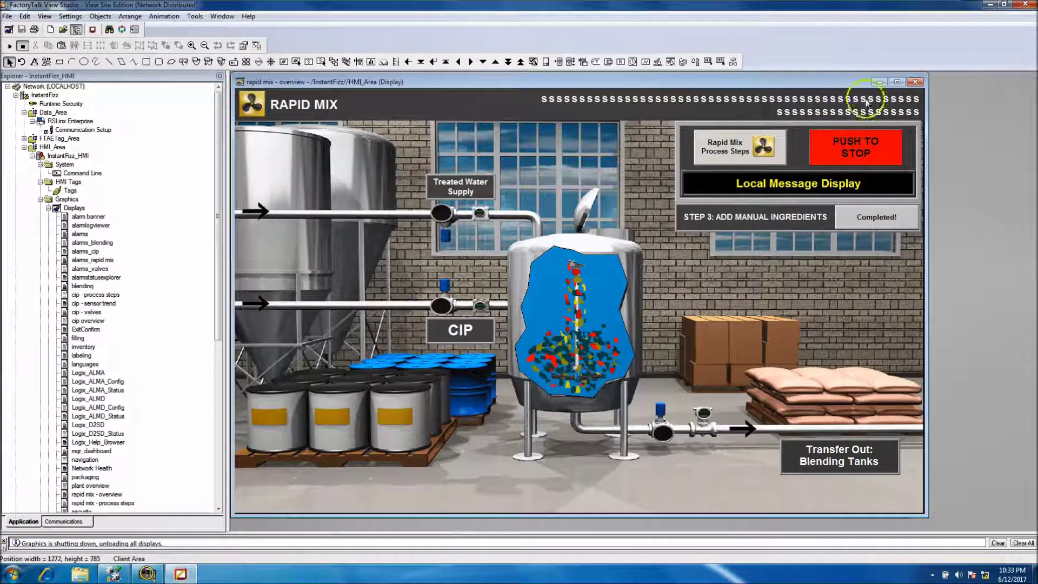
Close the Rapid Mix and plant overview display windows, then bring RSLogix 5000 to the front.
{"action": "left_click", "coordinate": [915, 82]}
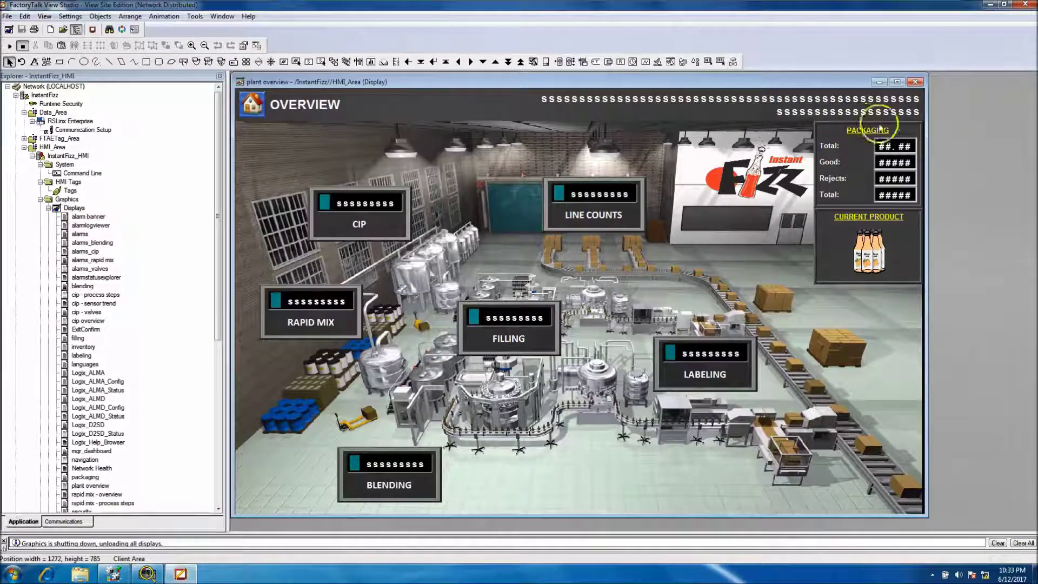
{"action": "left_click", "coordinate": [915, 82]}
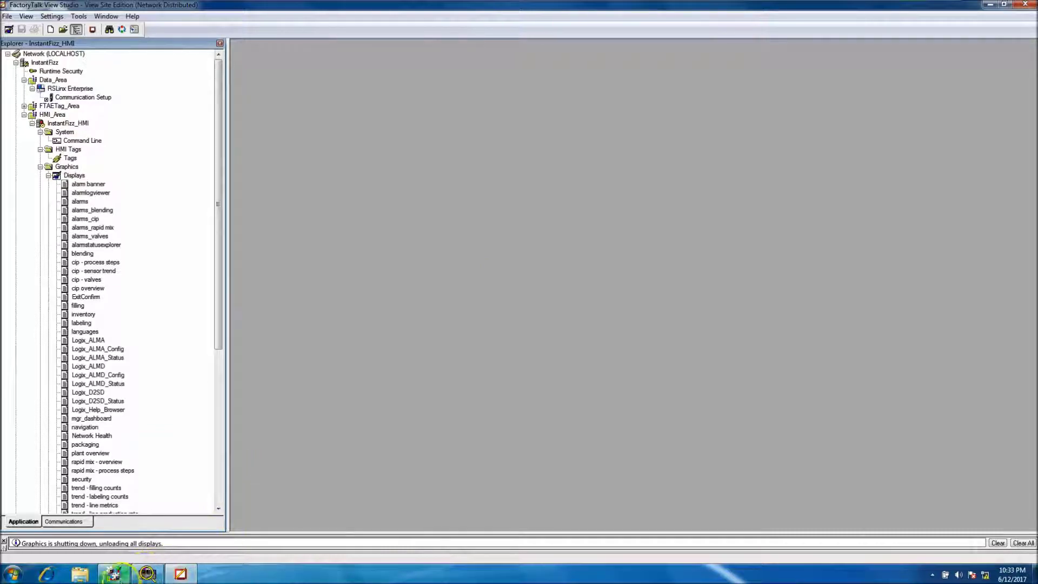
{"action": "left_click", "coordinate": [147, 573]}
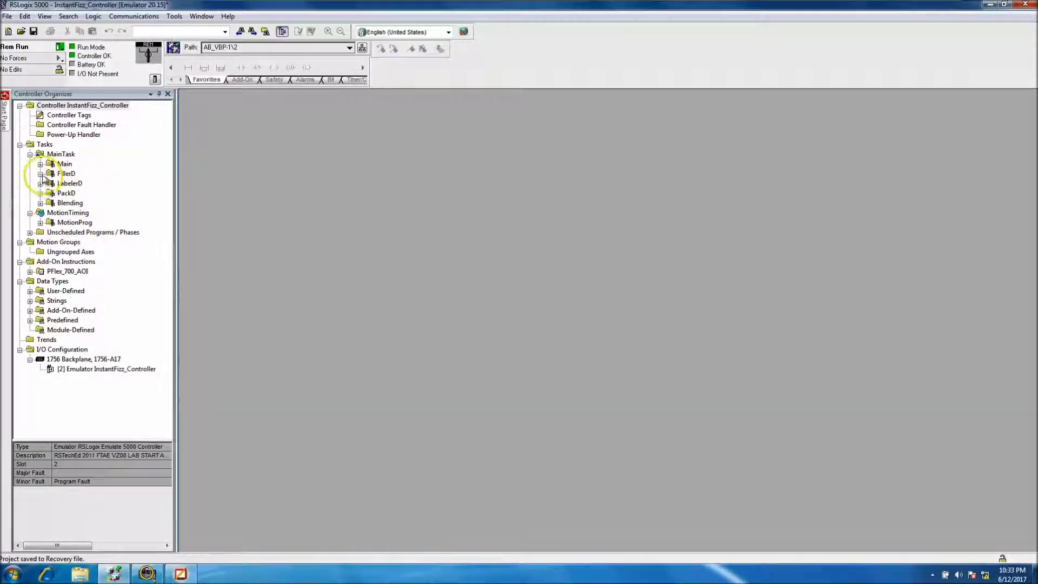
Expand the FillerD, LabelerD, PackD, Blending and Main programs, then briefly show and minimize the chassis monitor.
{"action": "left_click", "coordinate": [40, 173]}
{"action": "left_click", "coordinate": [40, 203]}
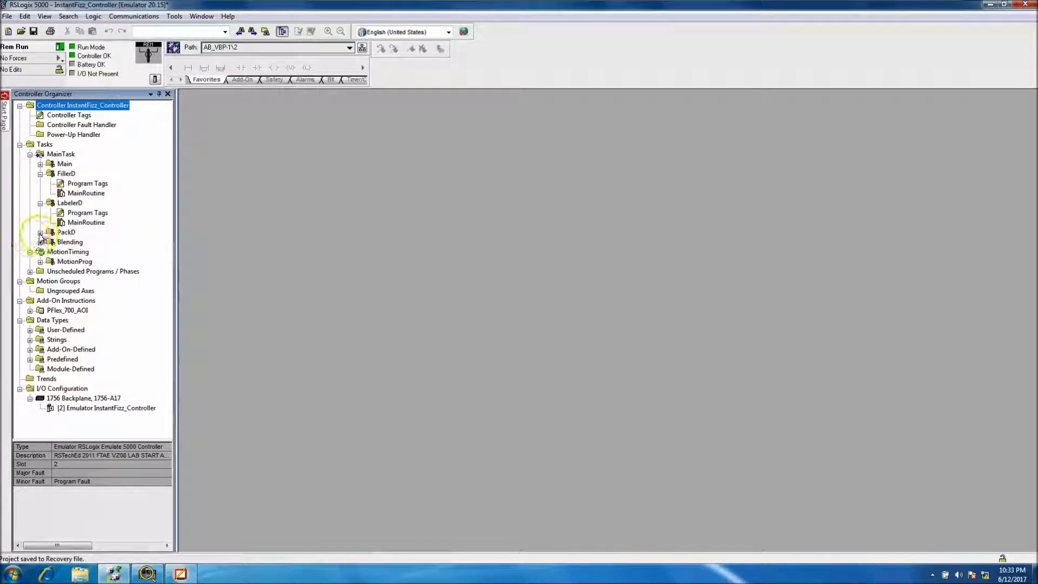
{"action": "left_click", "coordinate": [40, 232]}
{"action": "left_click", "coordinate": [40, 261]}
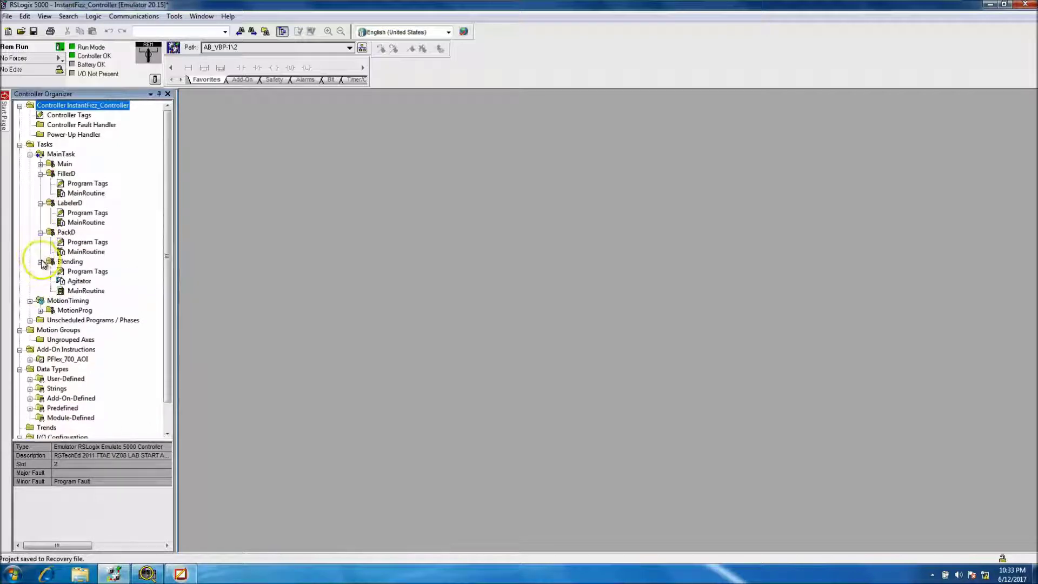
{"action": "left_click", "coordinate": [40, 164]}
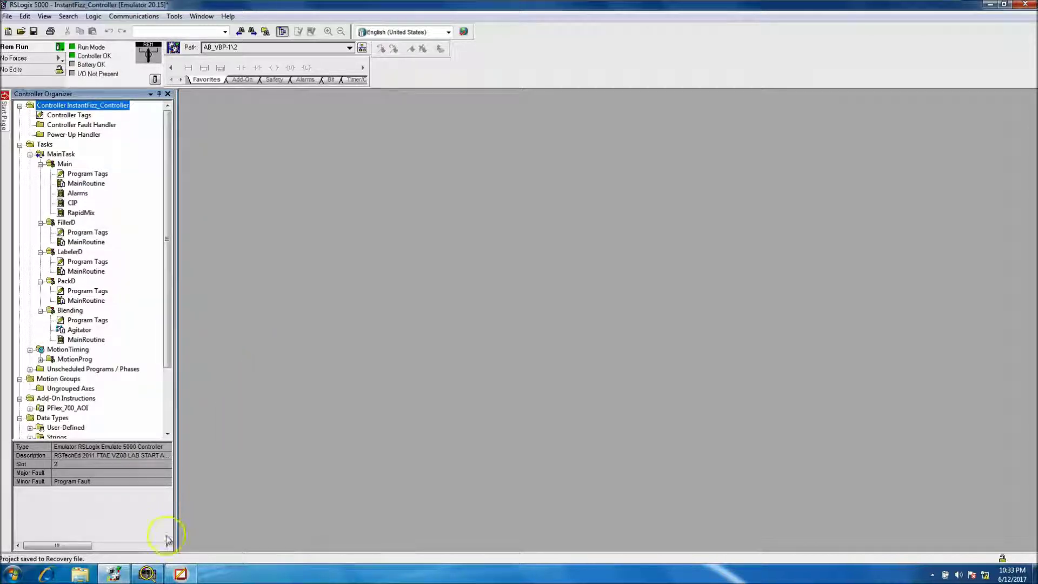
{"action": "left_click", "coordinate": [158, 573]}
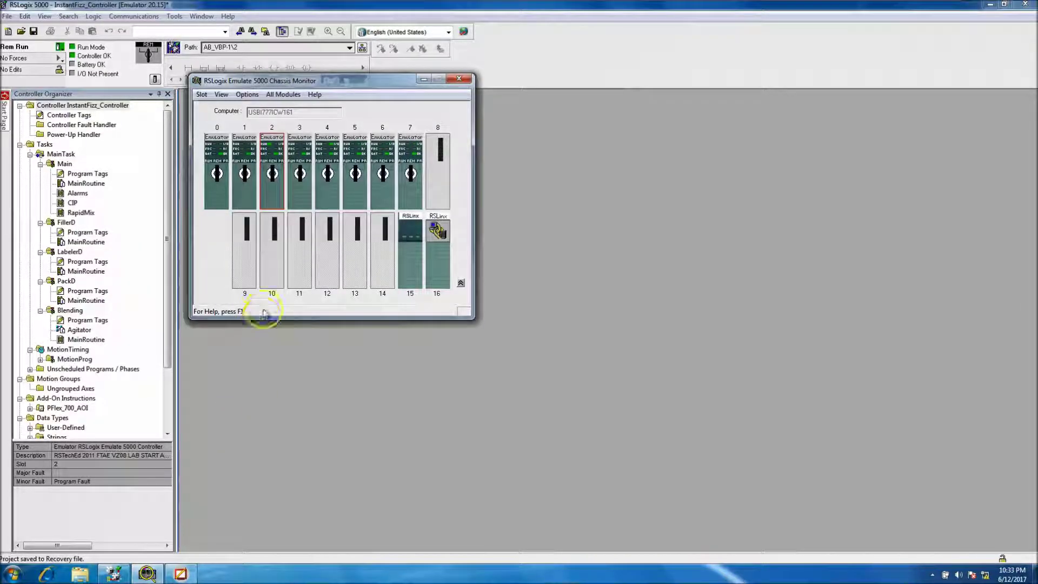
{"action": "left_click", "coordinate": [424, 79]}
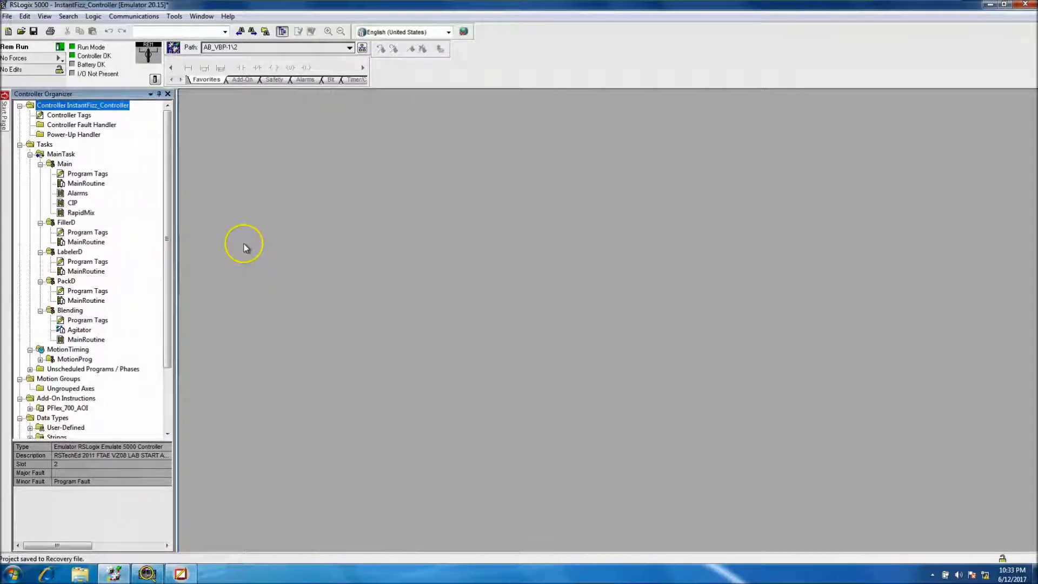